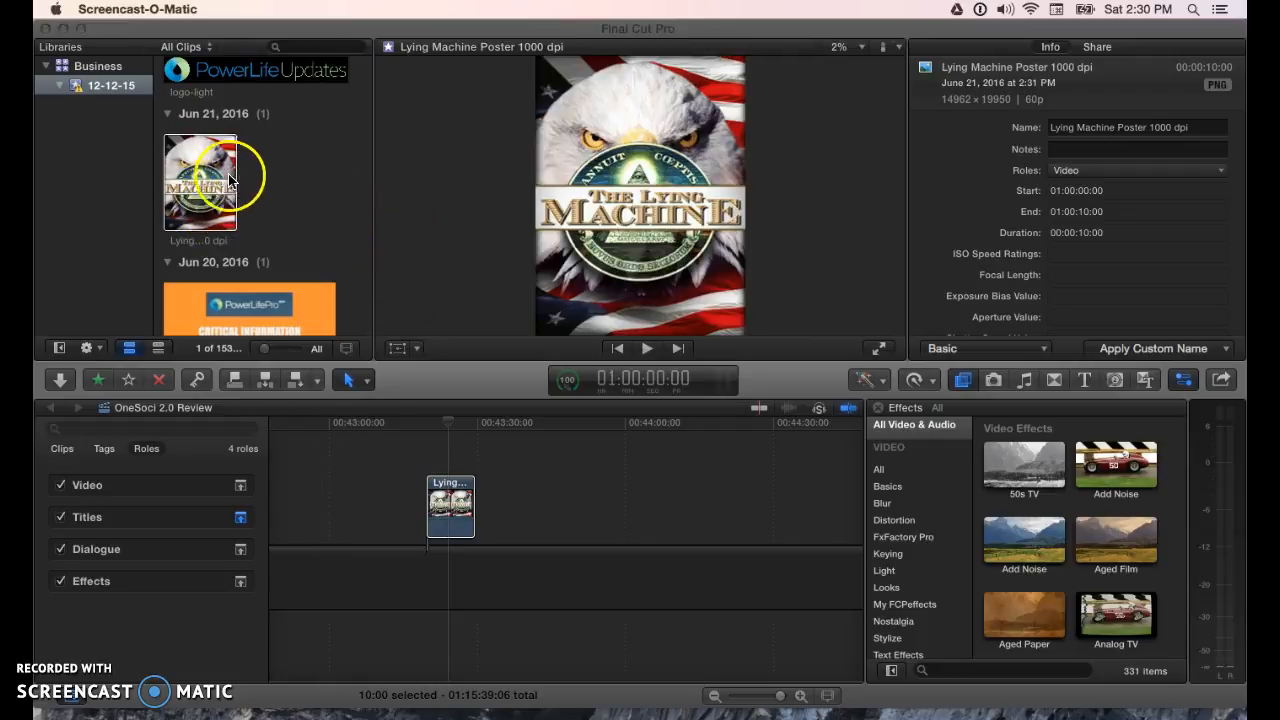
Add another copy of the Lying Machine Poster image to the timeline, a little after the existing poster clip.
click(205, 207)
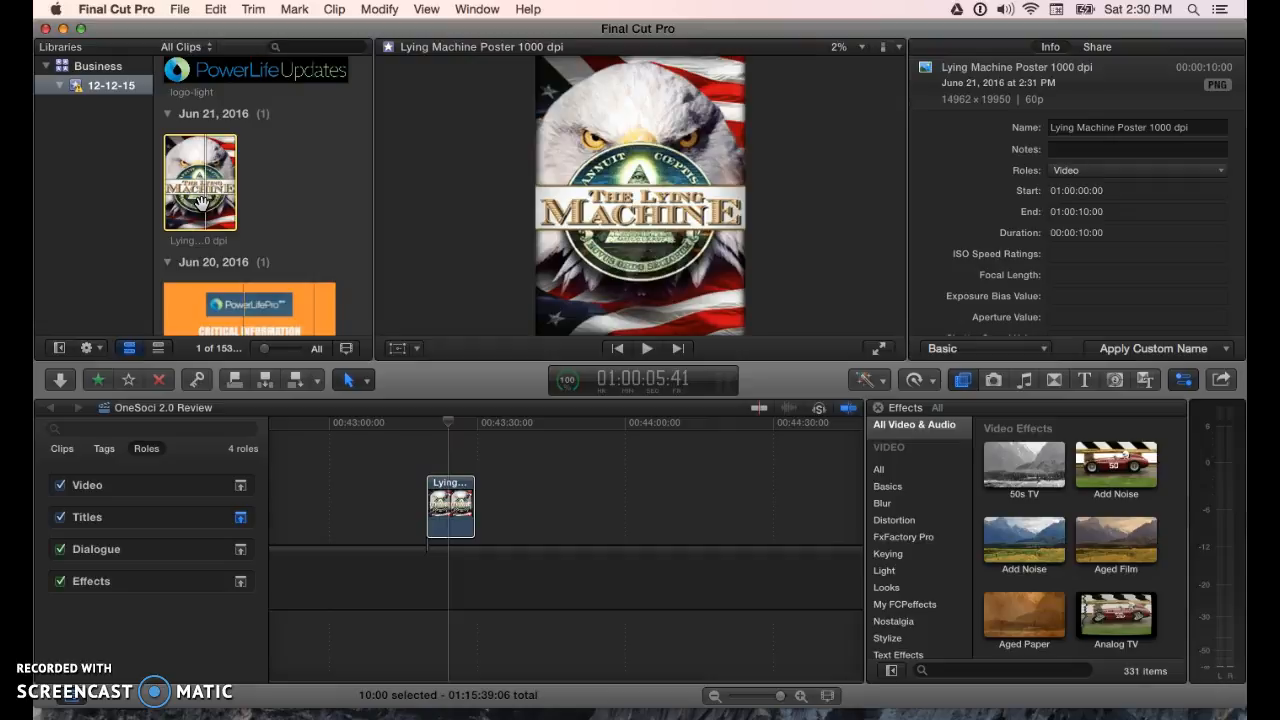
drag(567, 533, 549, 515)
click(591, 484)
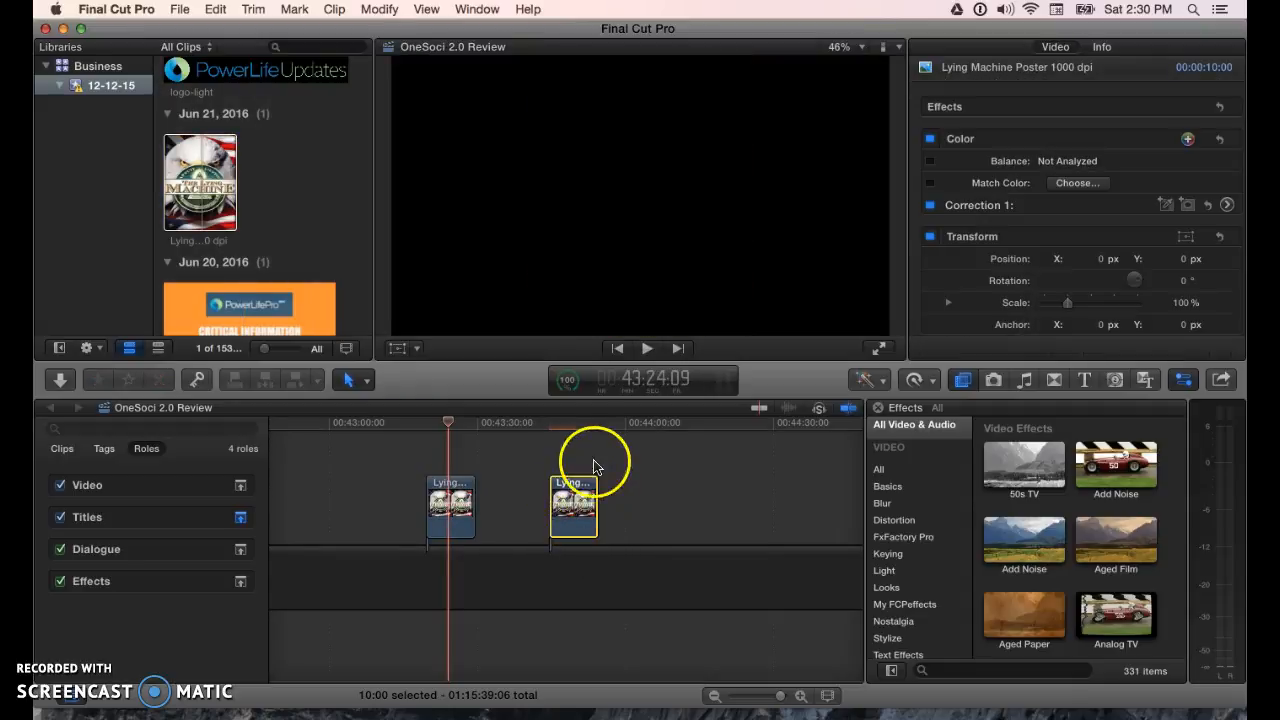
Compare the newly added poster clip with the earlier one by previewing a frame of each.
click(573, 428)
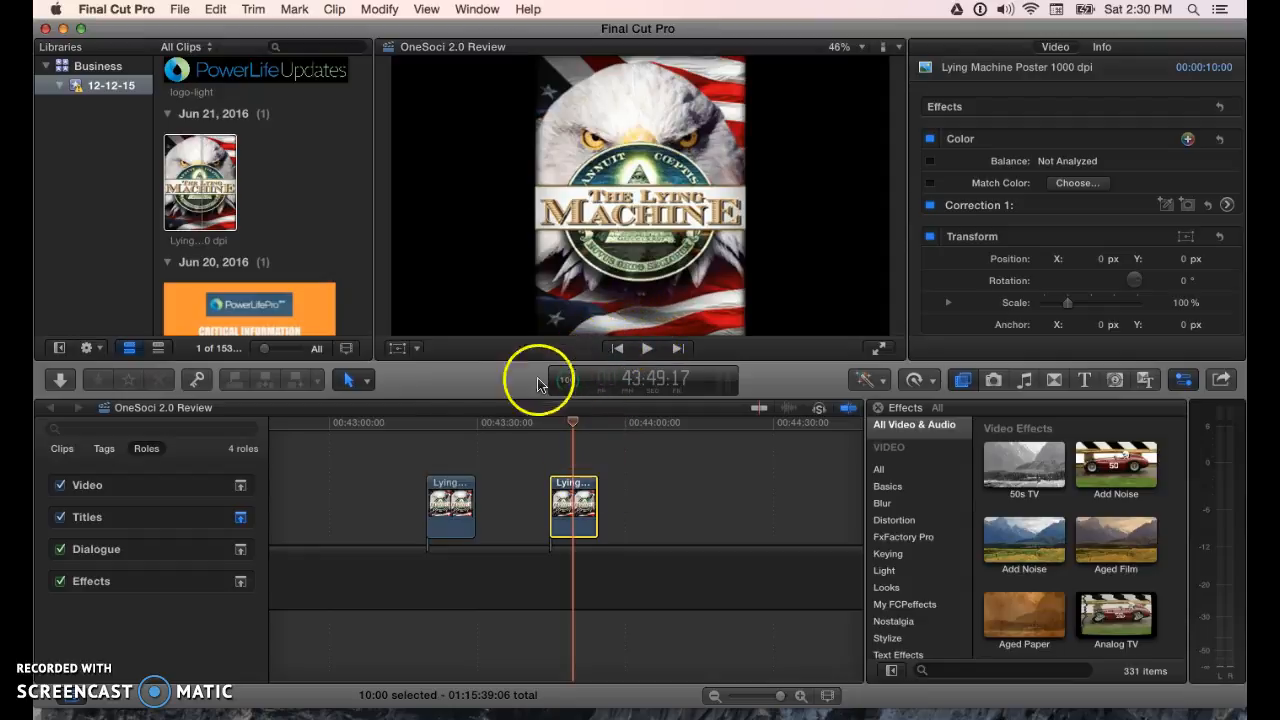
click(444, 422)
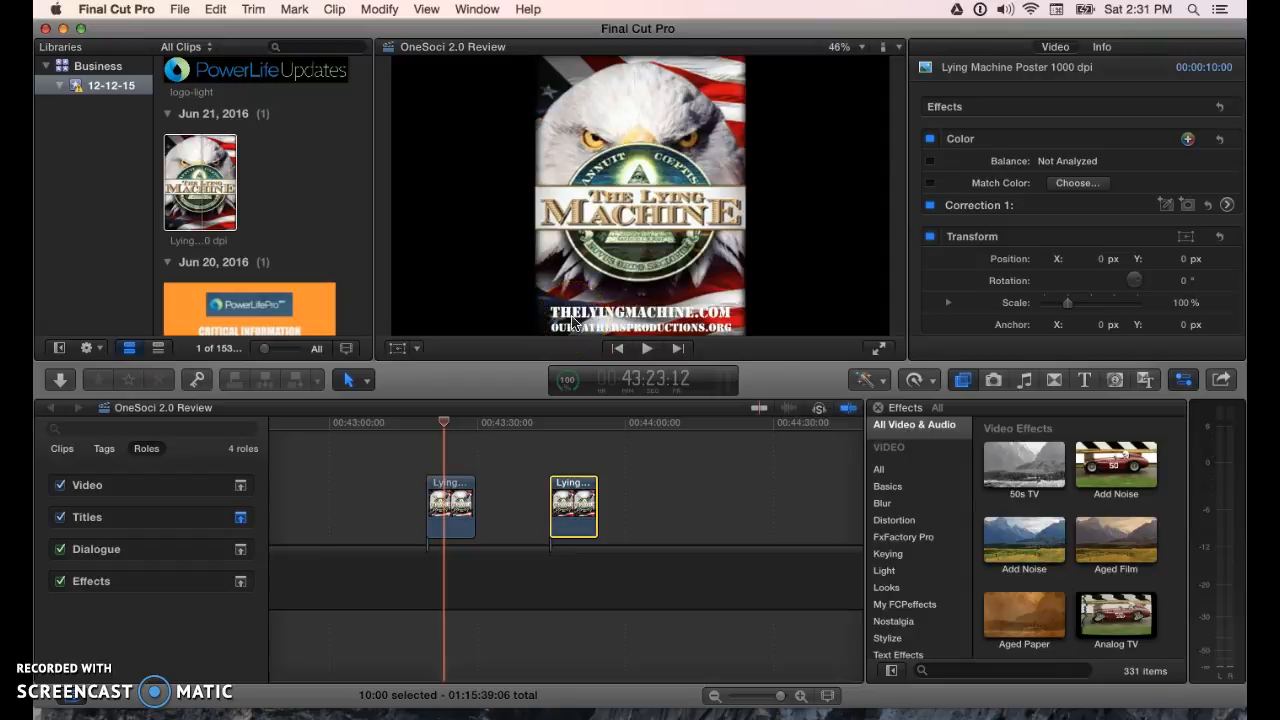
click(575, 424)
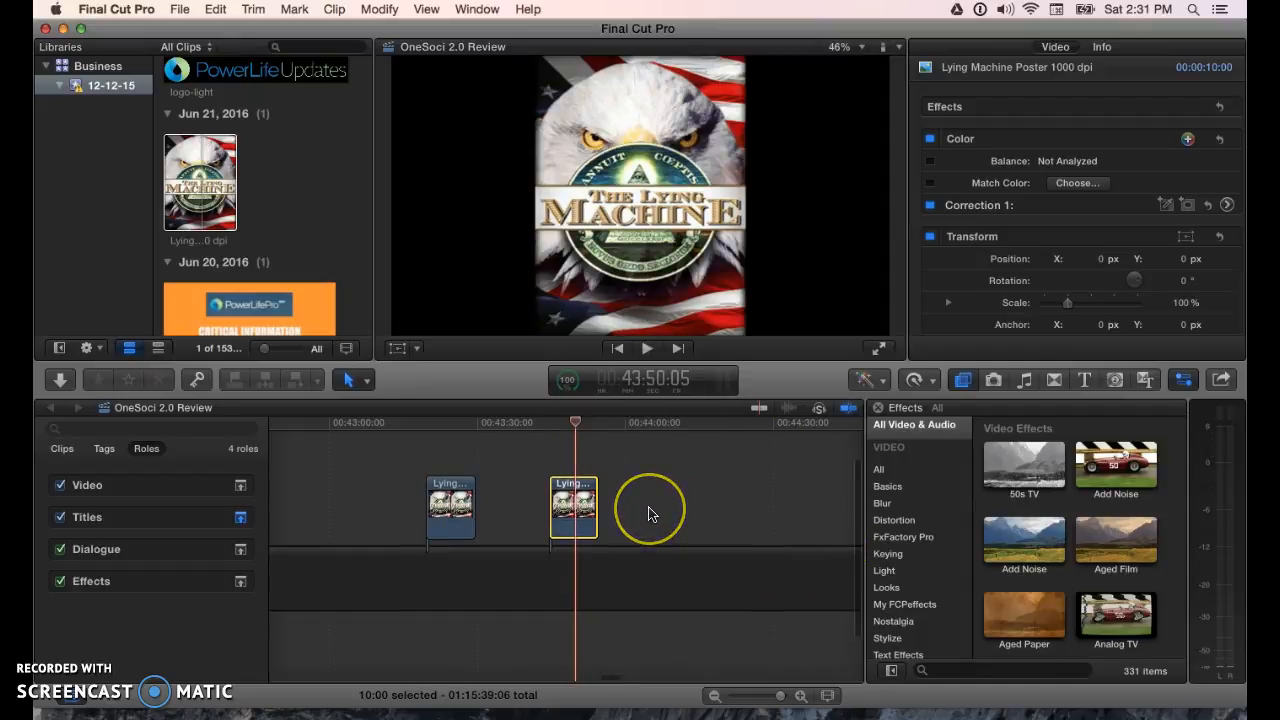
Browse the generators library and pick the Whites generator.
scroll(650, 515, up, 2)
scroll(650, 515, right, 2)
click(1115, 382)
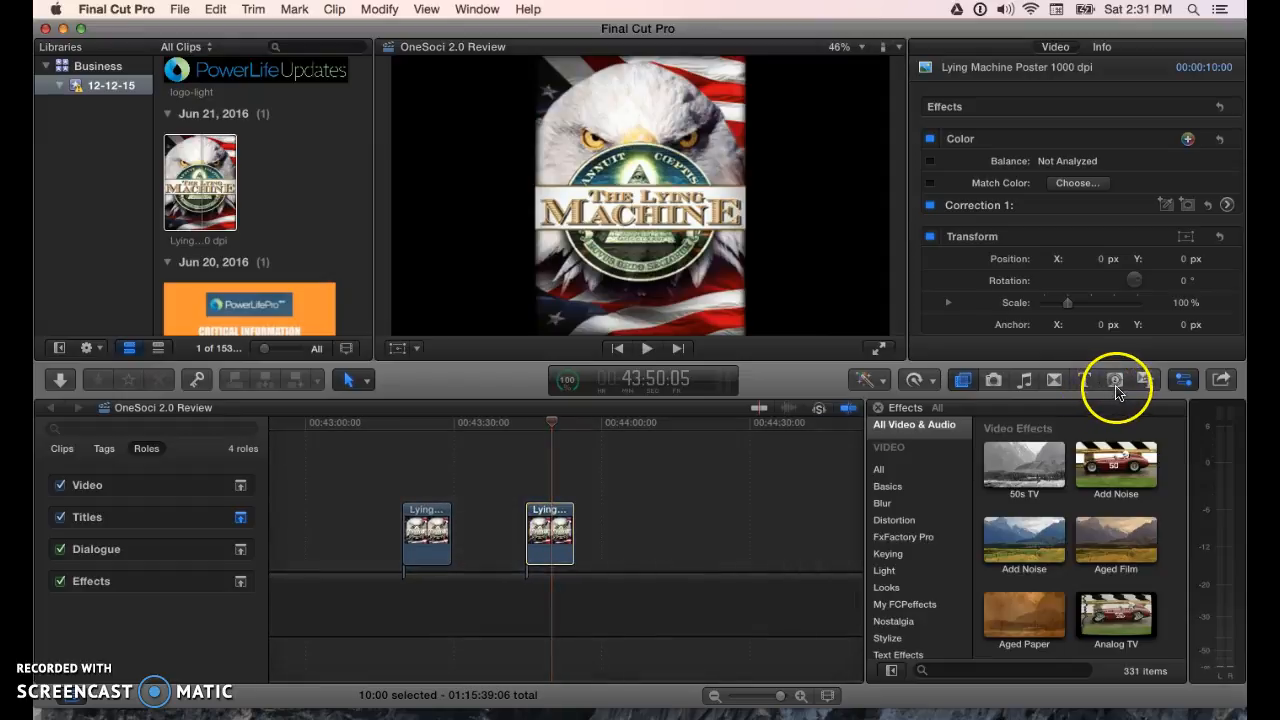
click(1115, 380)
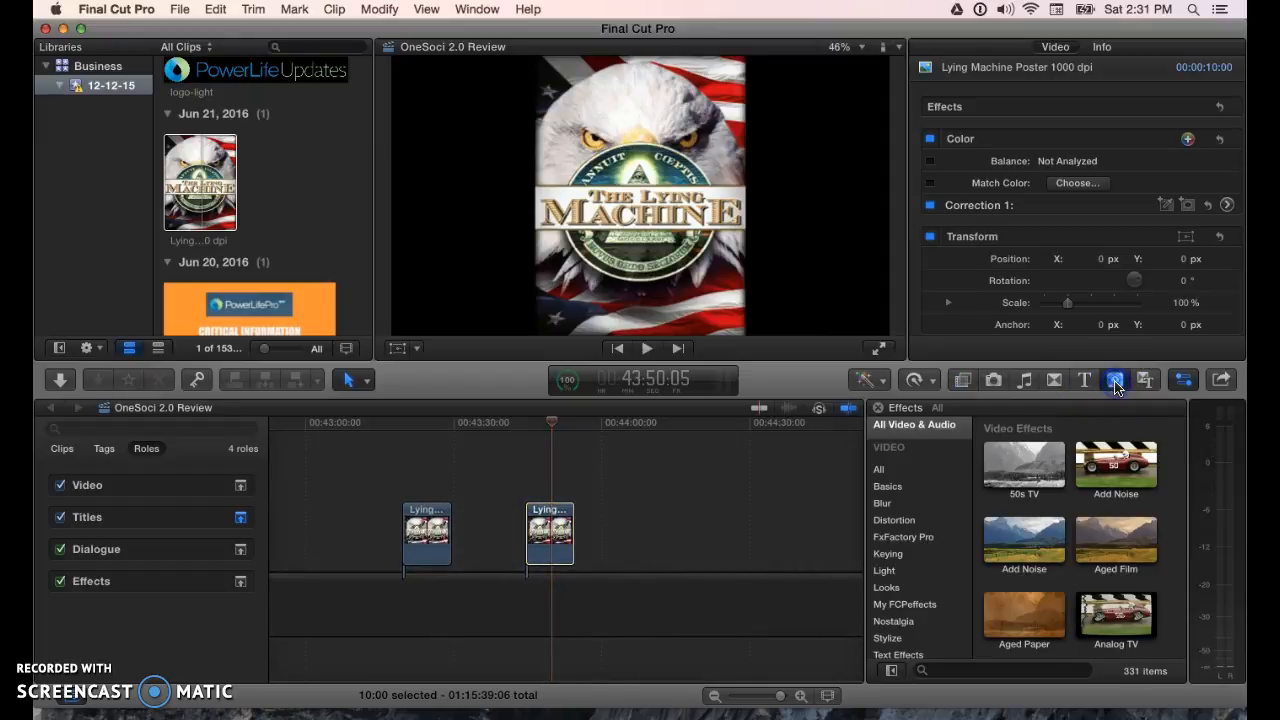
scroll(1084, 497, down, 3)
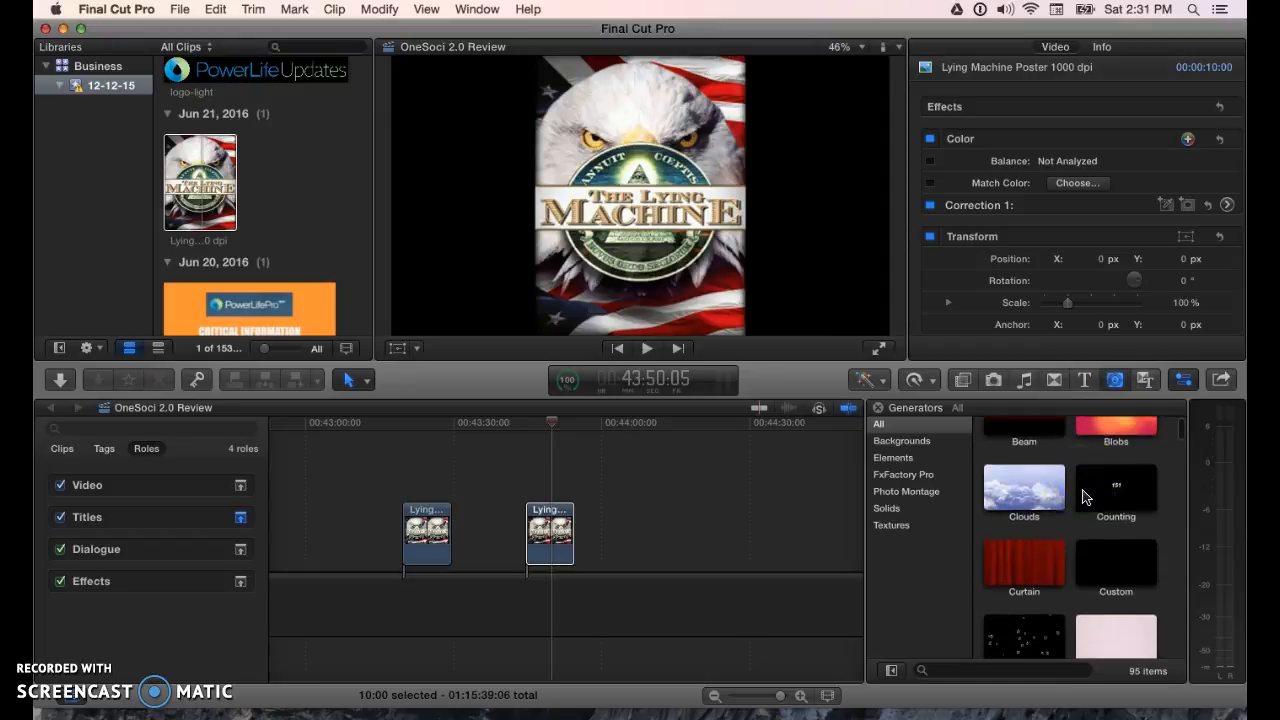
scroll(1084, 497, up, 2)
scroll(1084, 497, up, 1)
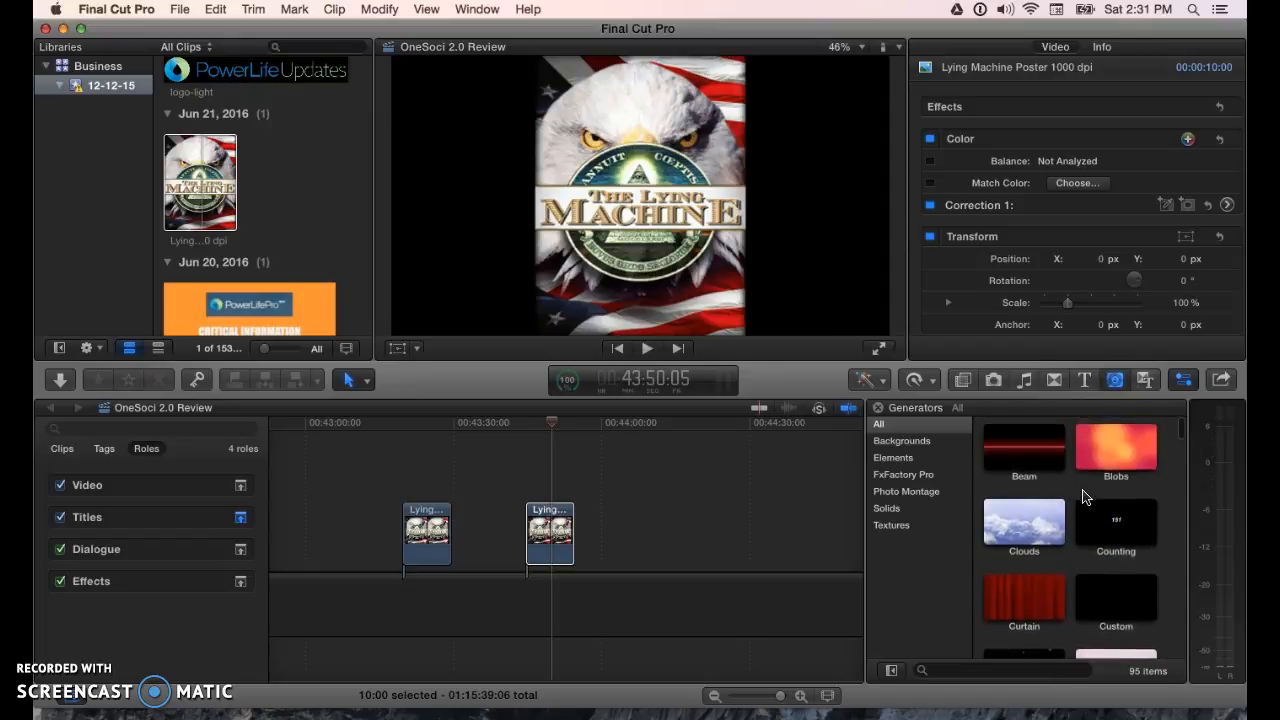
scroll(1084, 497, down, 3)
scroll(1083, 497, down, 3)
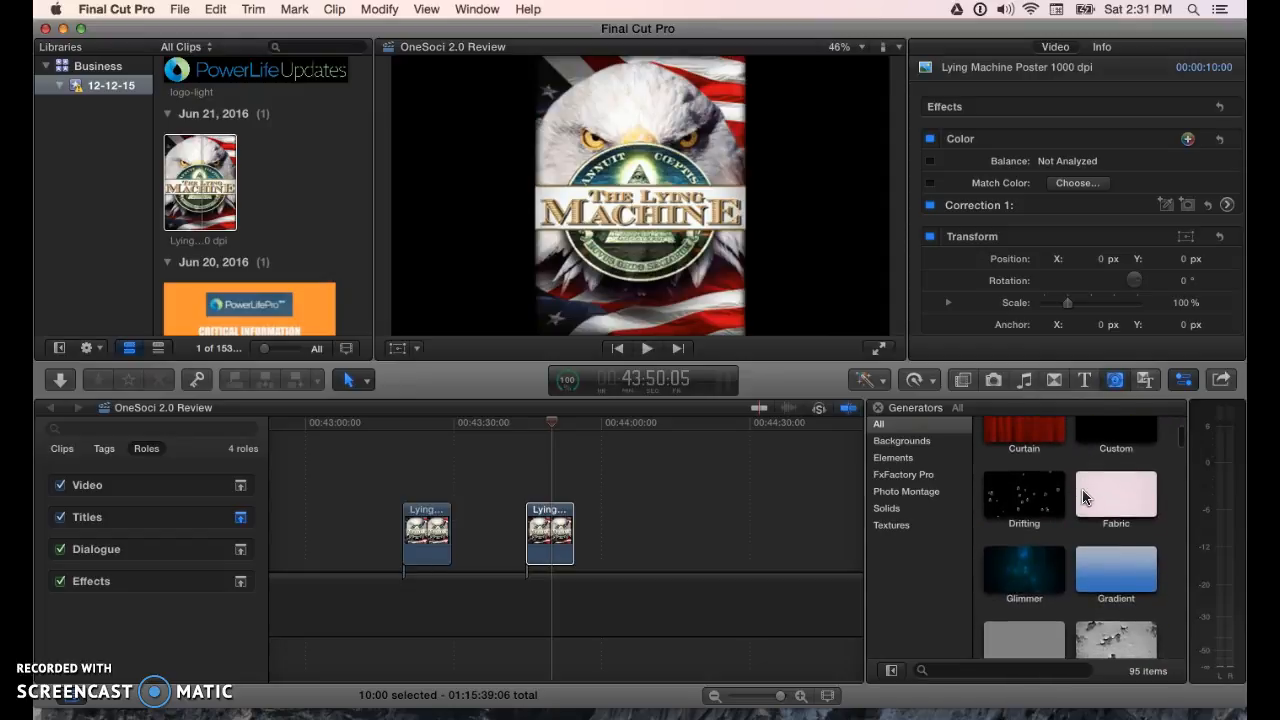
scroll(1084, 497, down, 10)
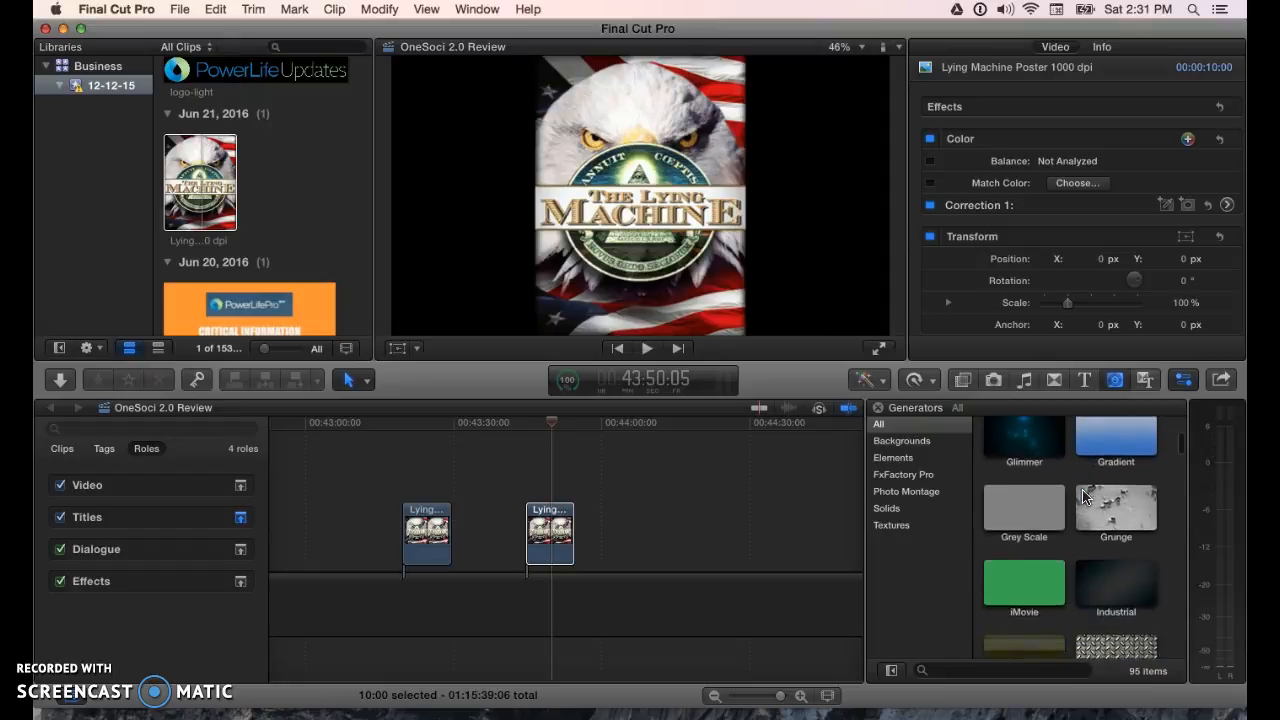
scroll(1084, 497, down, 5)
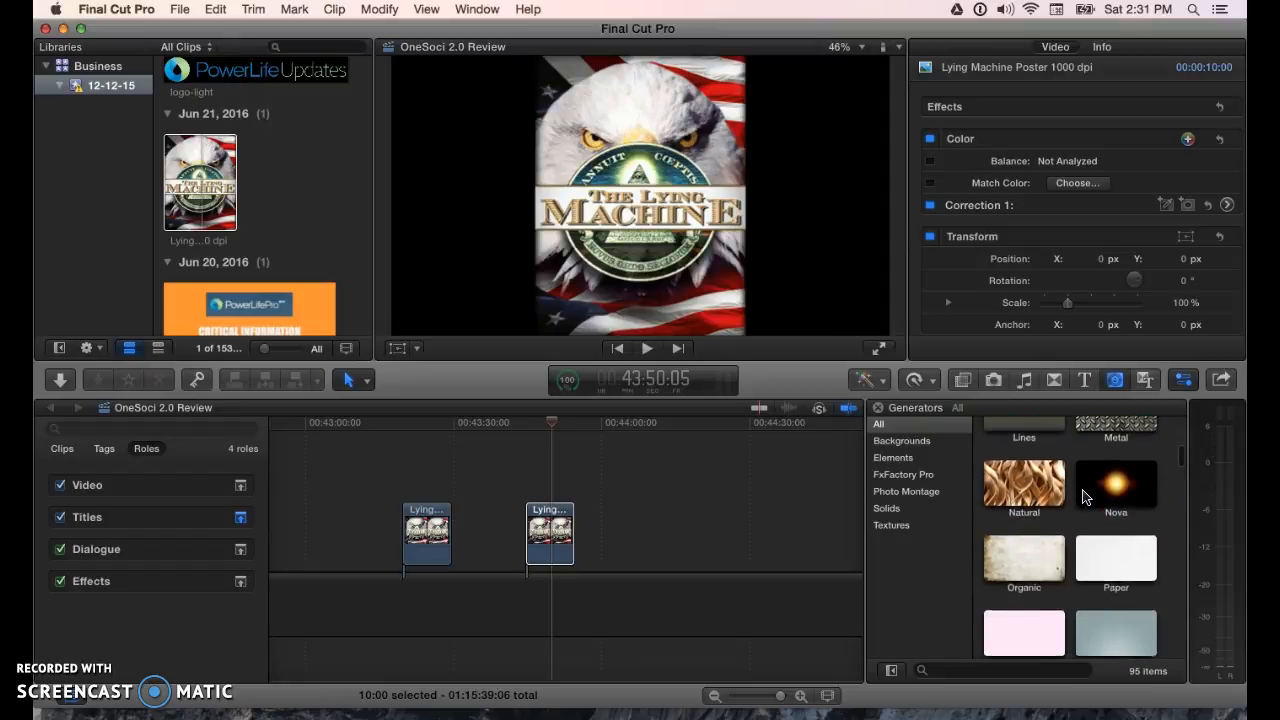
scroll(1084, 497, down, 8)
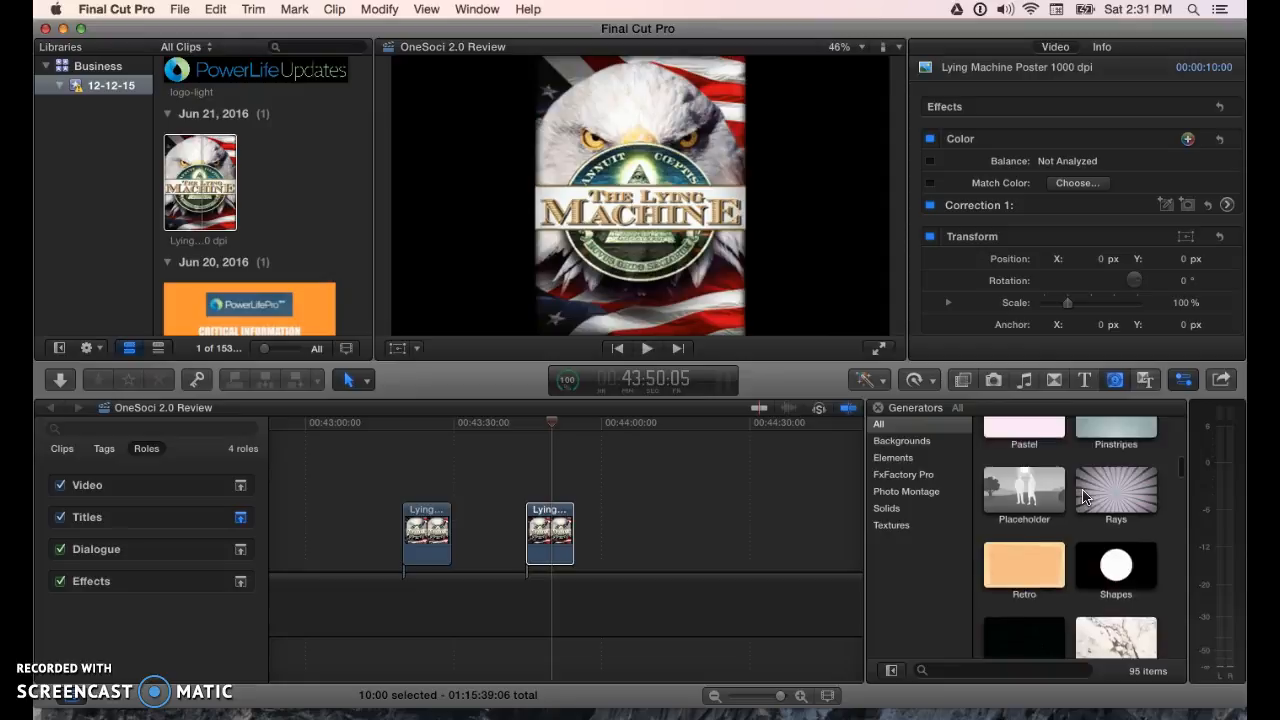
scroll(1084, 497, down, 3)
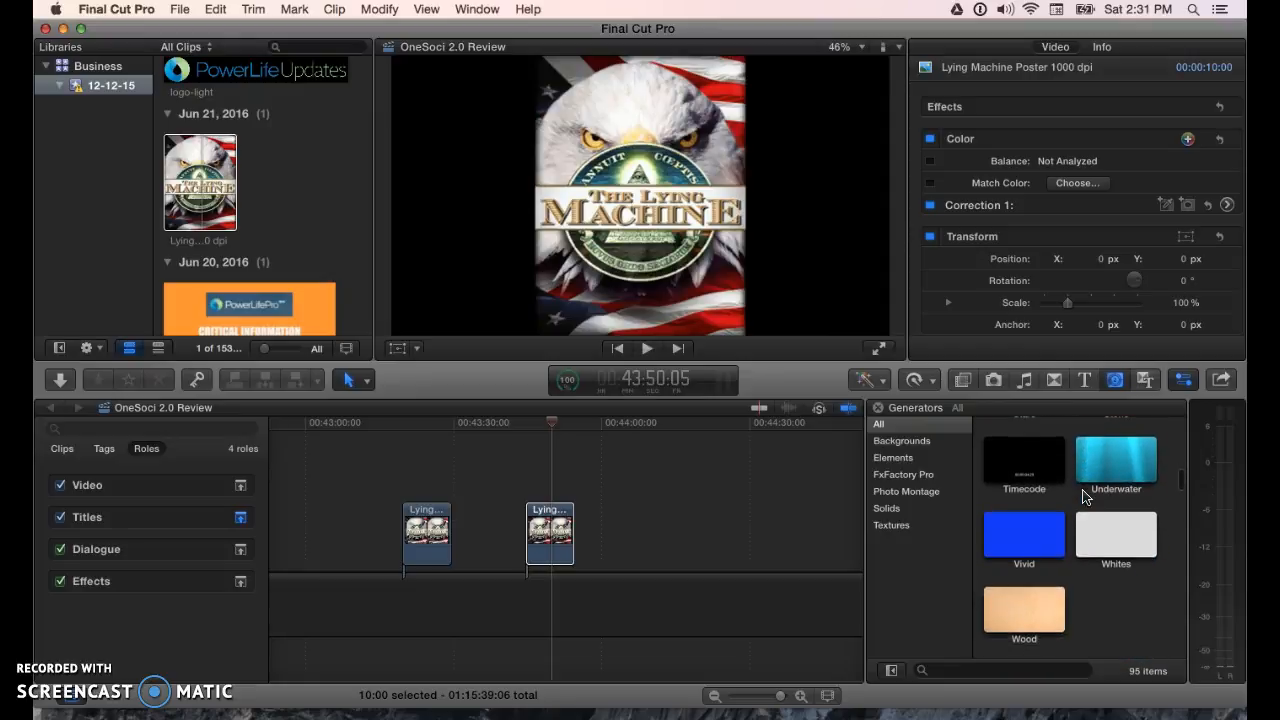
click(1110, 546)
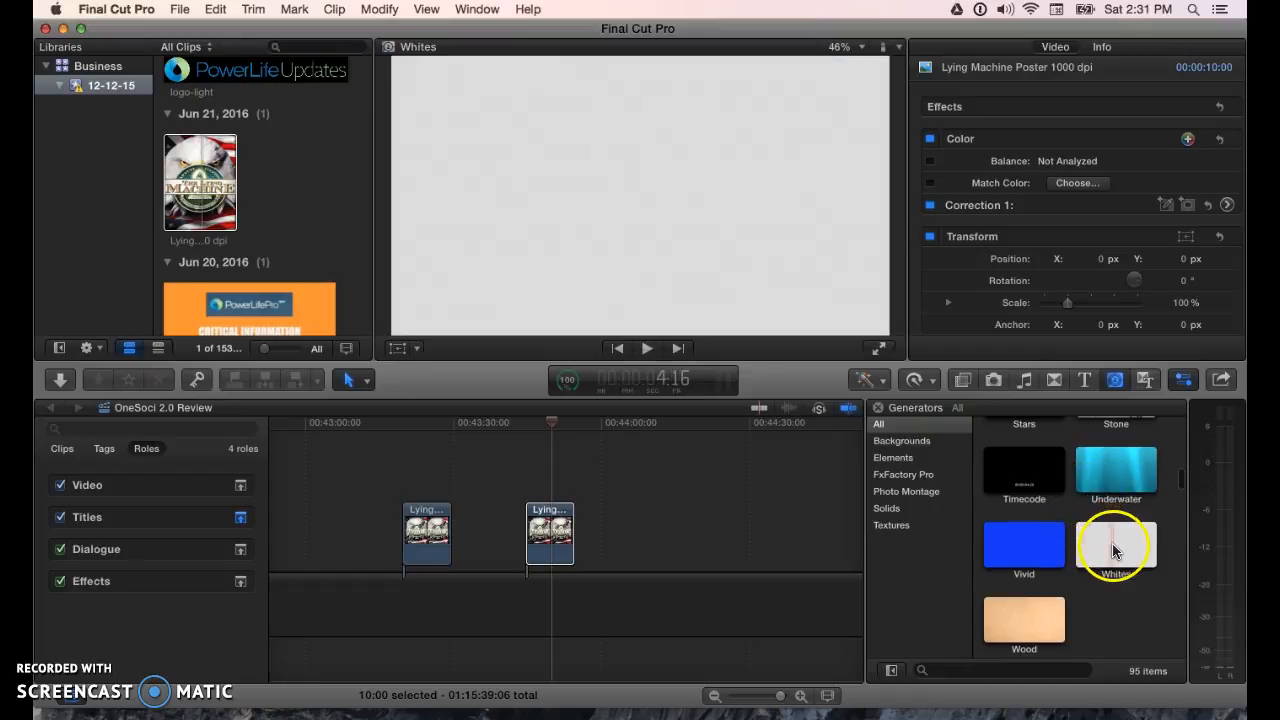
Place the Whites generator directly above the second poster clip in the timeline and preview it at 43:50:05.
click(541, 549)
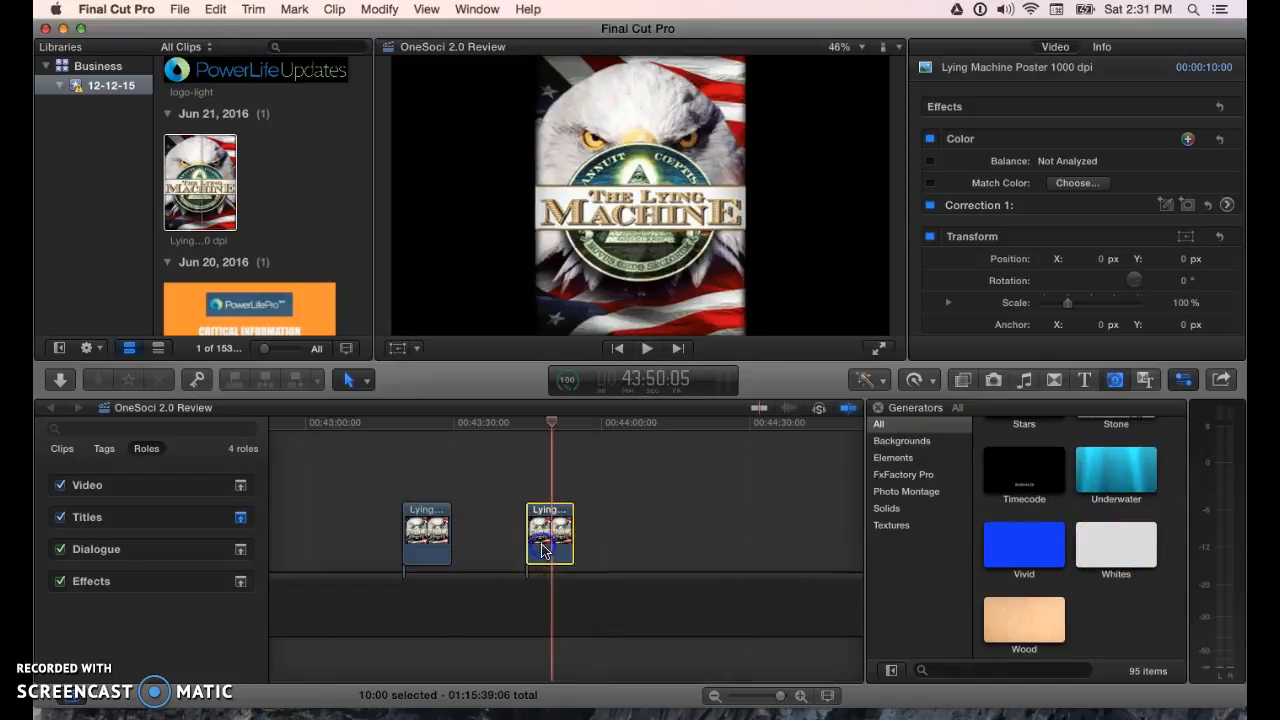
click(1108, 556)
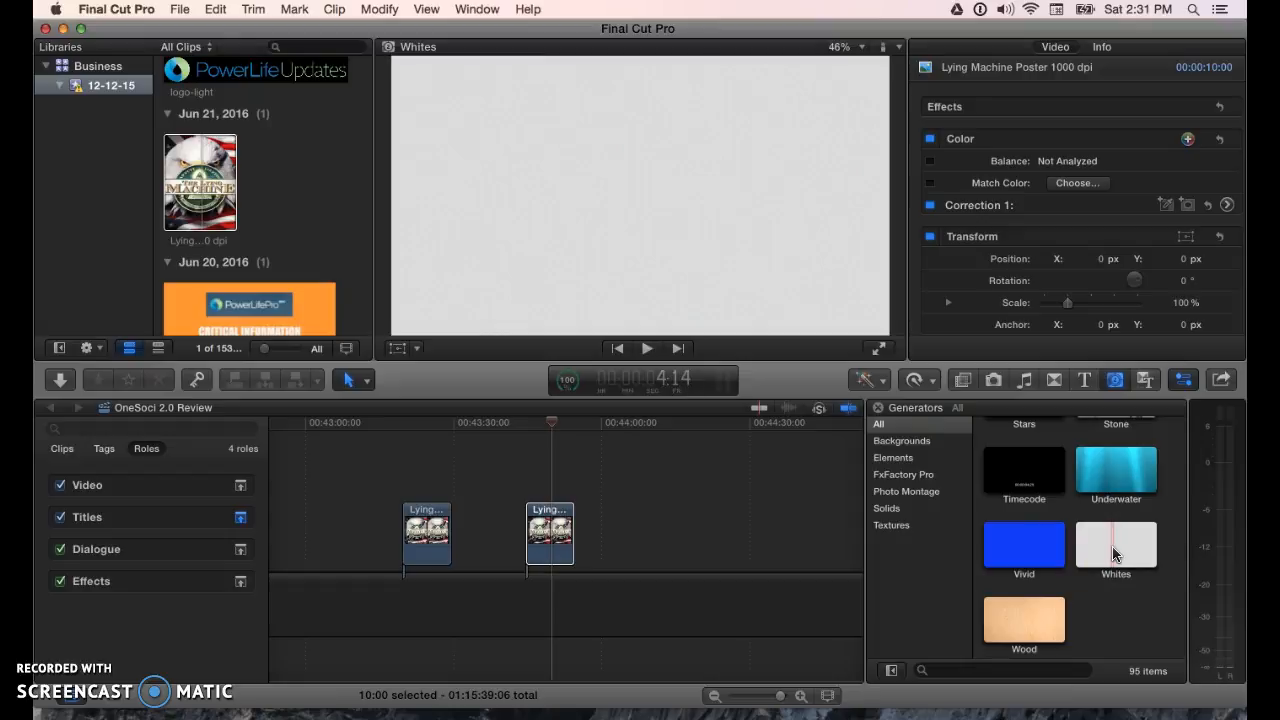
drag(1113, 556, 578, 600)
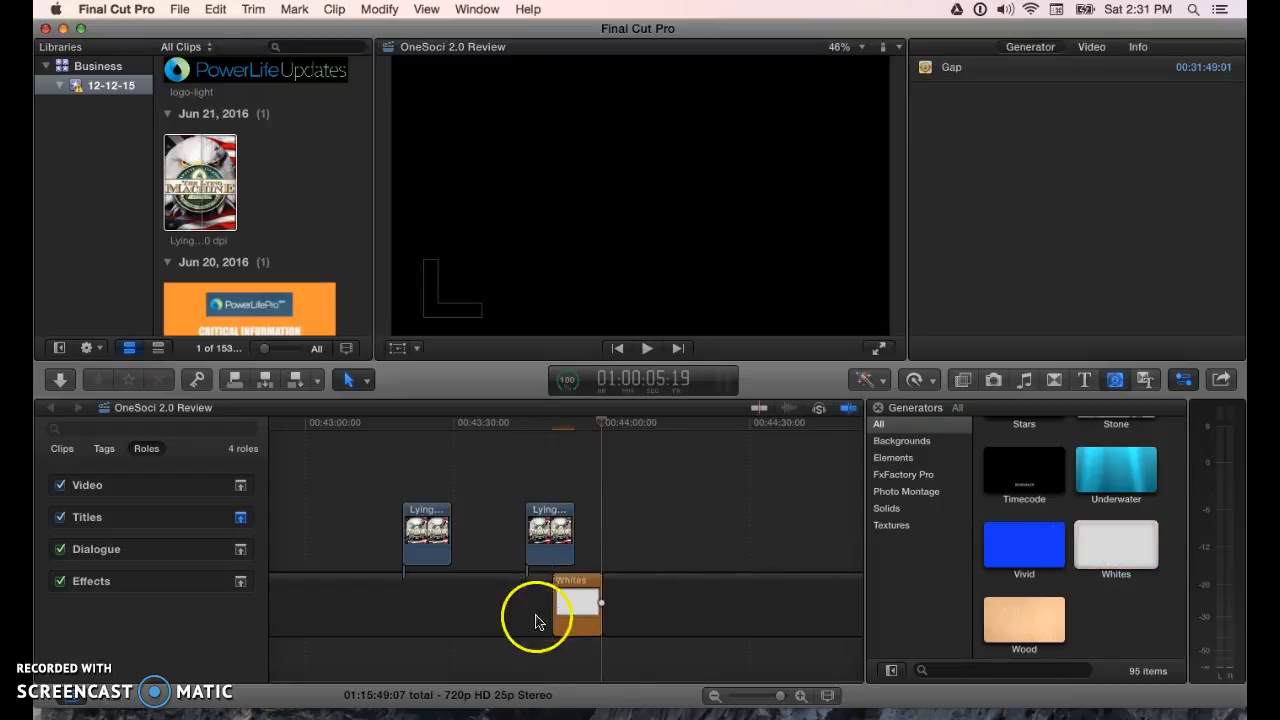
drag(574, 621, 547, 485)
click(544, 433)
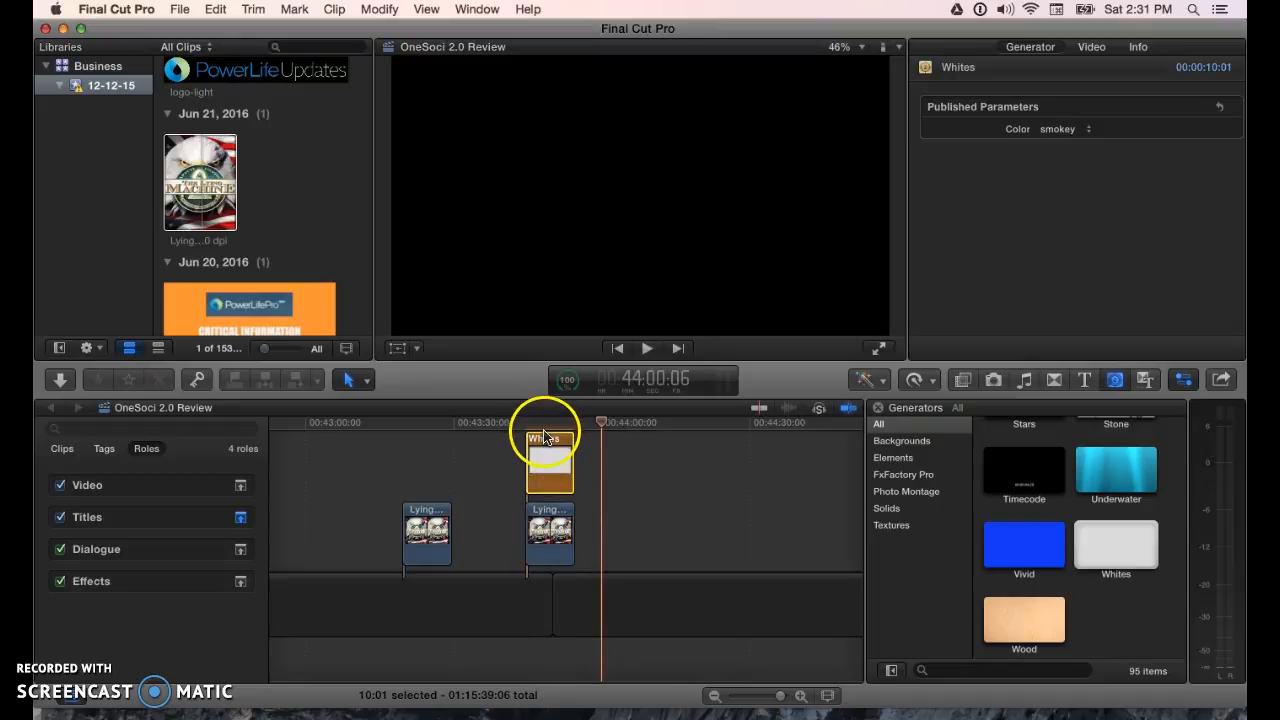
click(548, 422)
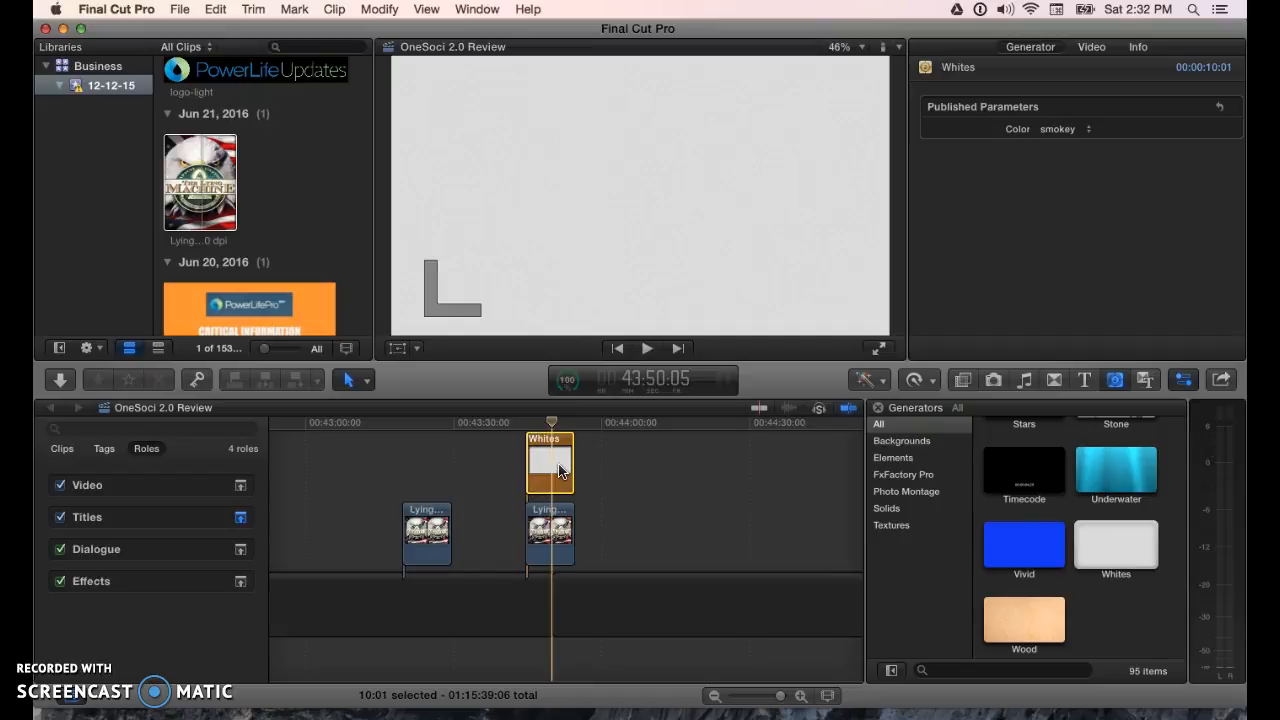
Enable Transform on the Whites clip and shrink it proportionally to a small box over the poster's center.
click(397, 349)
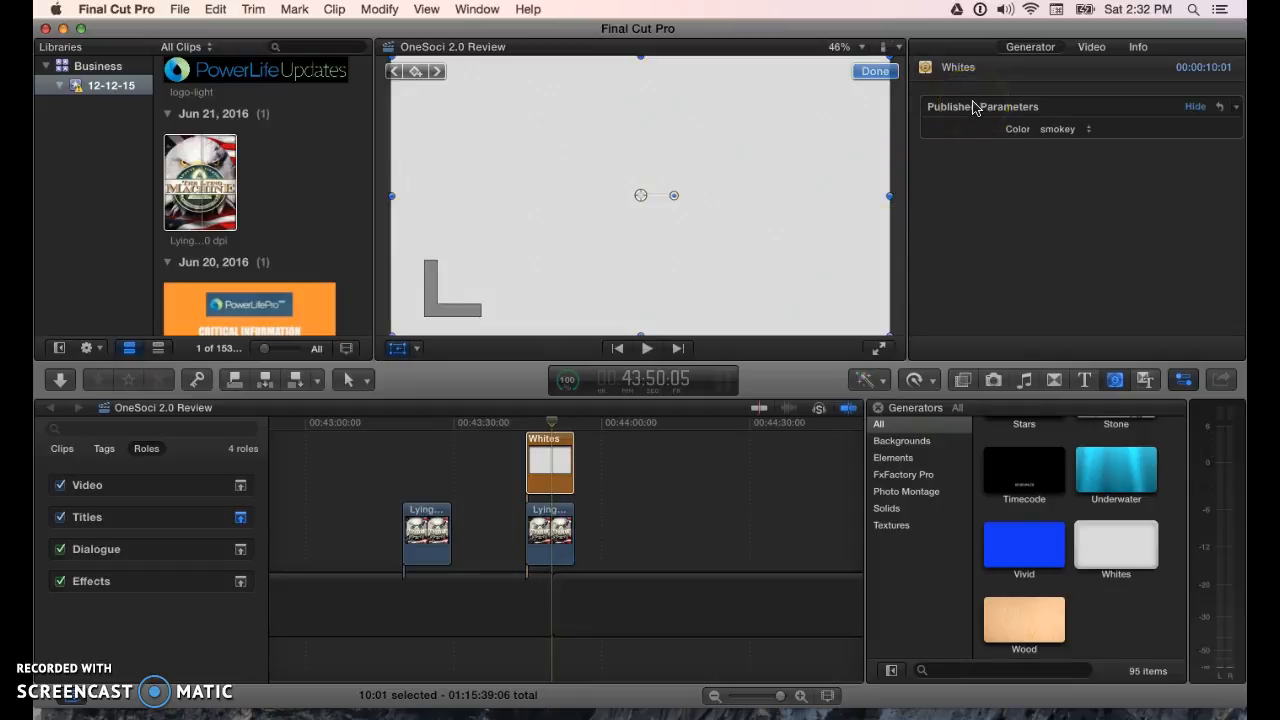
click(1038, 49)
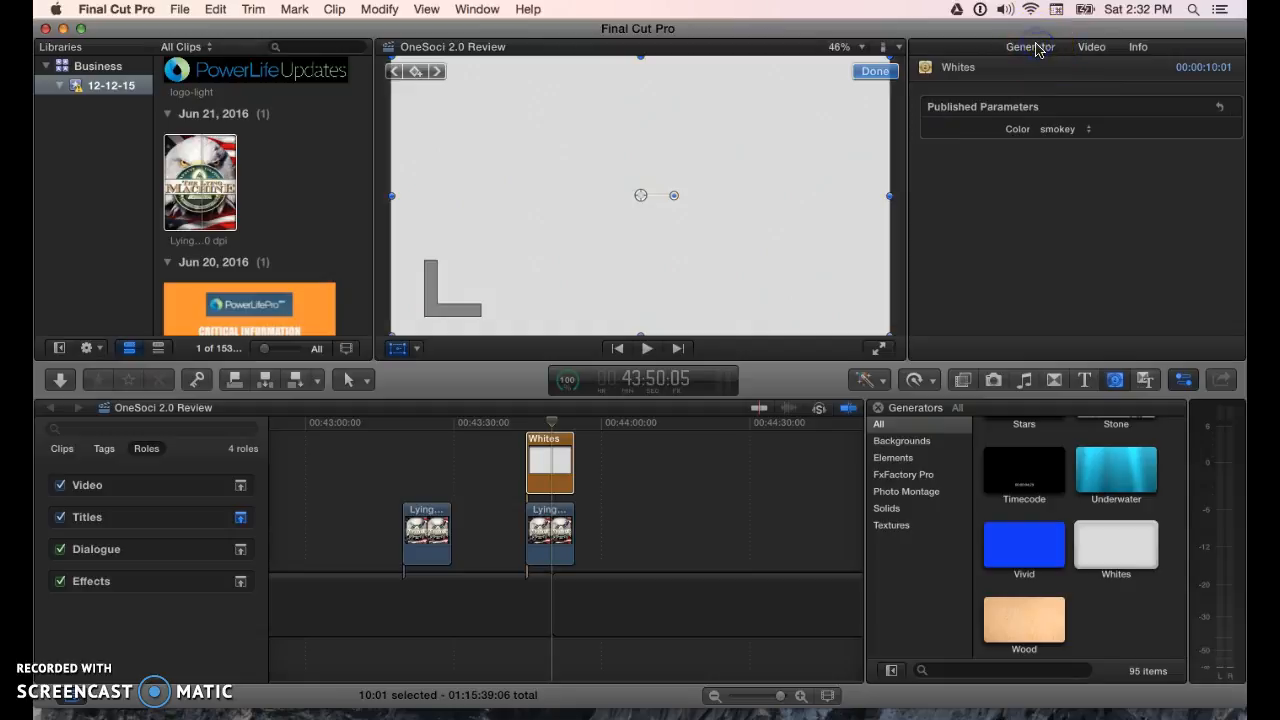
click(1092, 52)
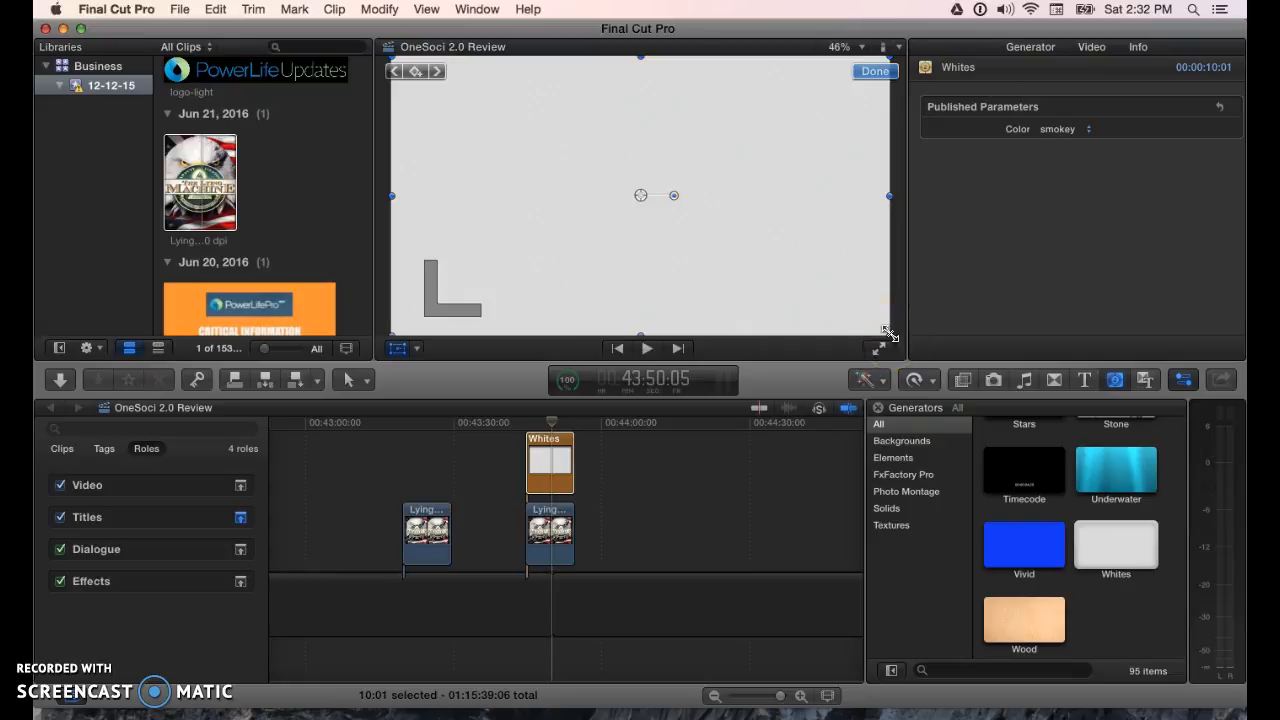
drag(888, 334, 722, 243)
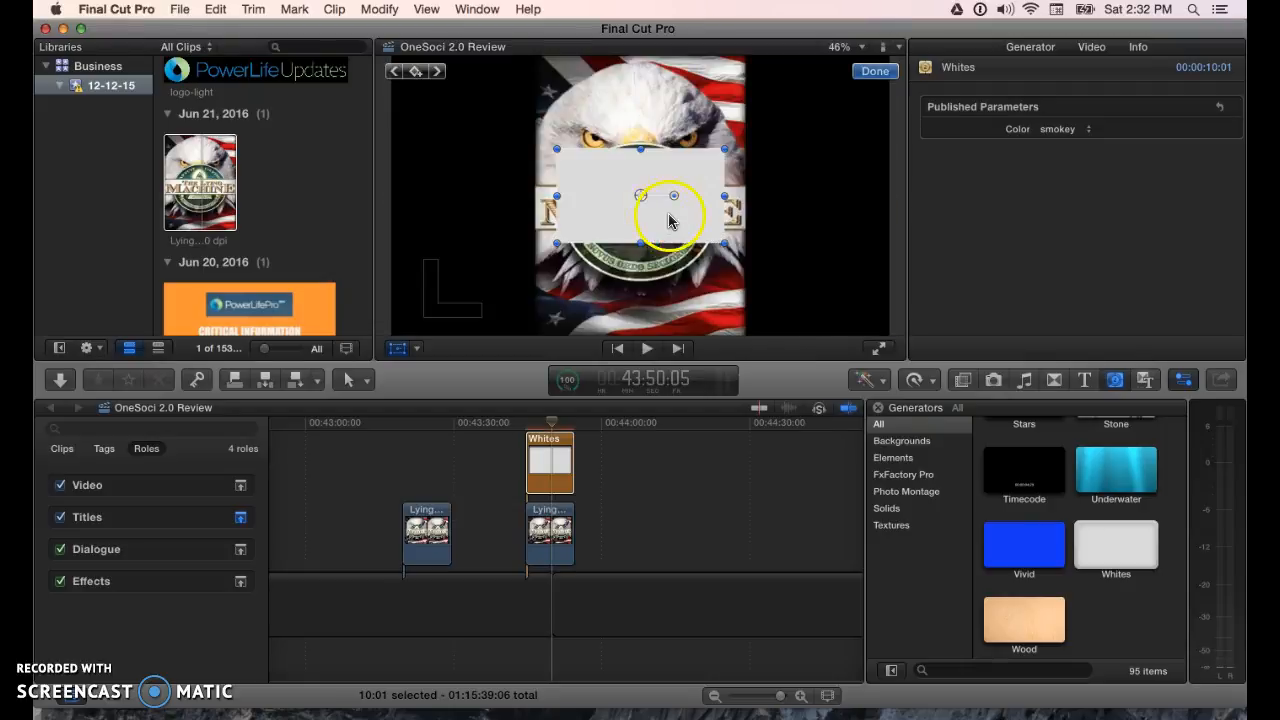
drag(725, 150, 727, 175)
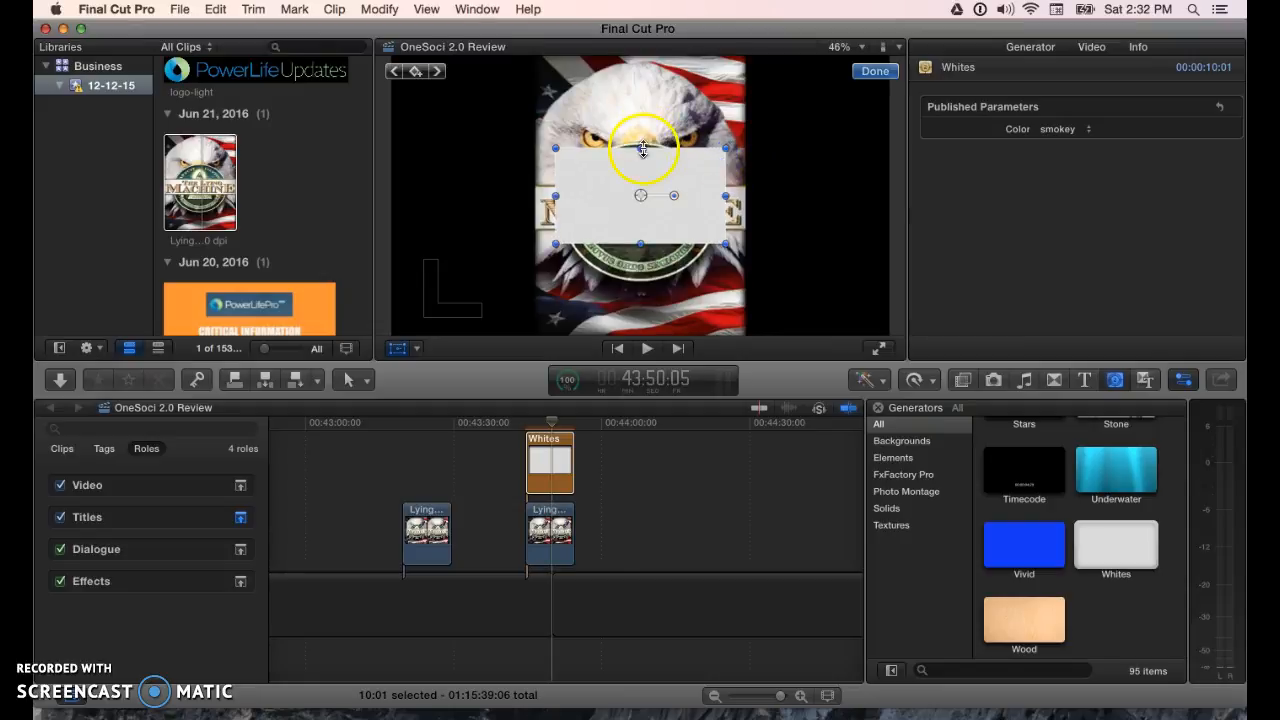
Reshape the white box into a thin bar as wide as the poster, about 41% wide and 12% high.
drag(640, 150, 643, 200)
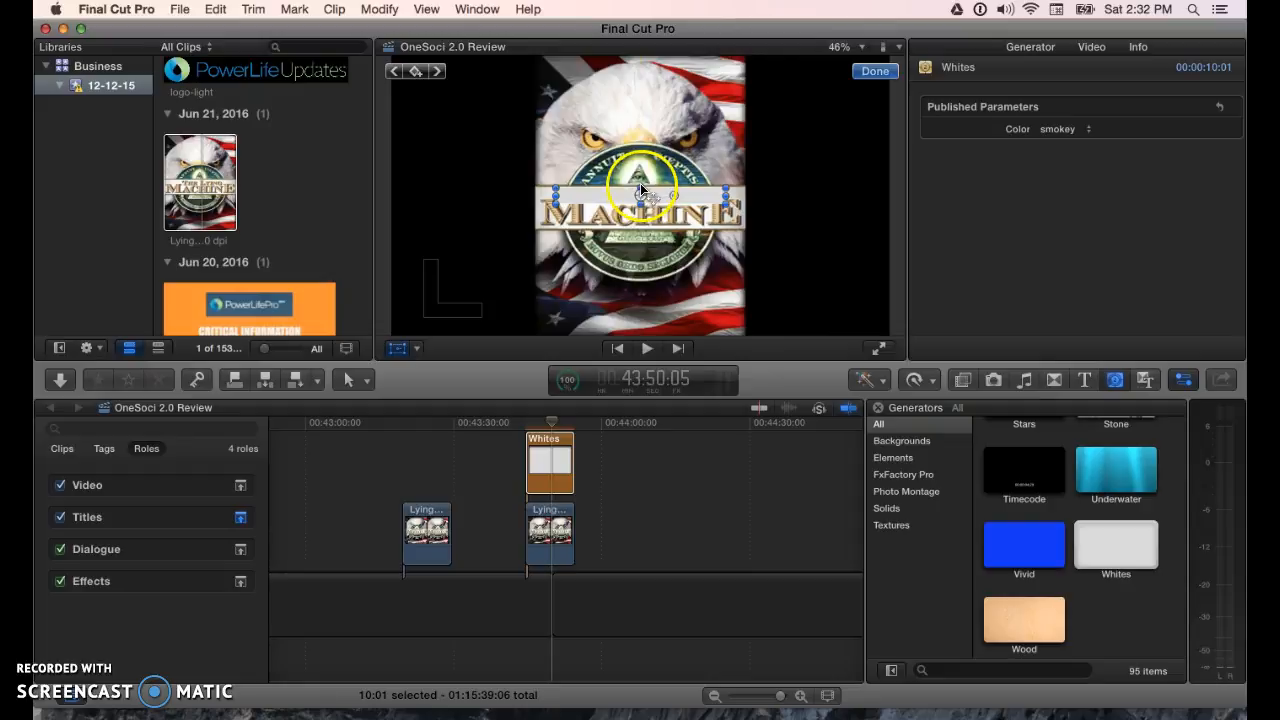
mouse_move(641, 205)
mouse_down()
mouse_move(643, 232)
mouse_move(638, 213)
mouse_up()
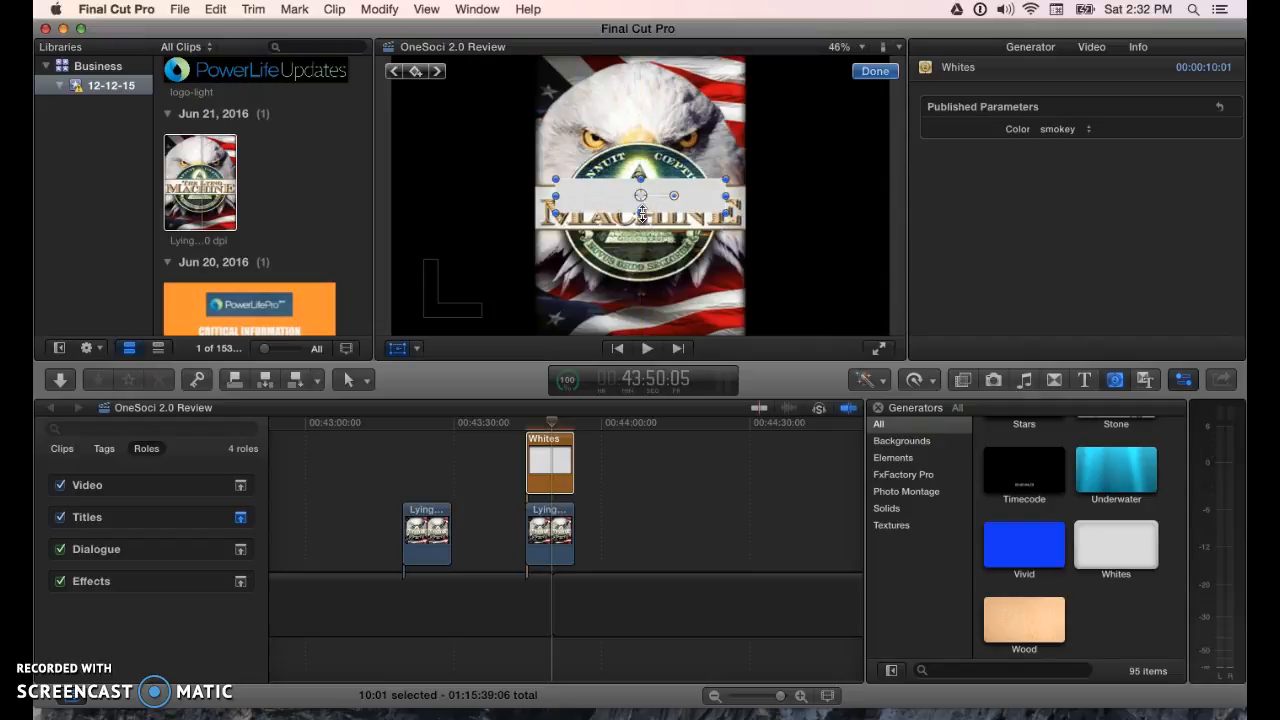
drag(728, 196, 747, 194)
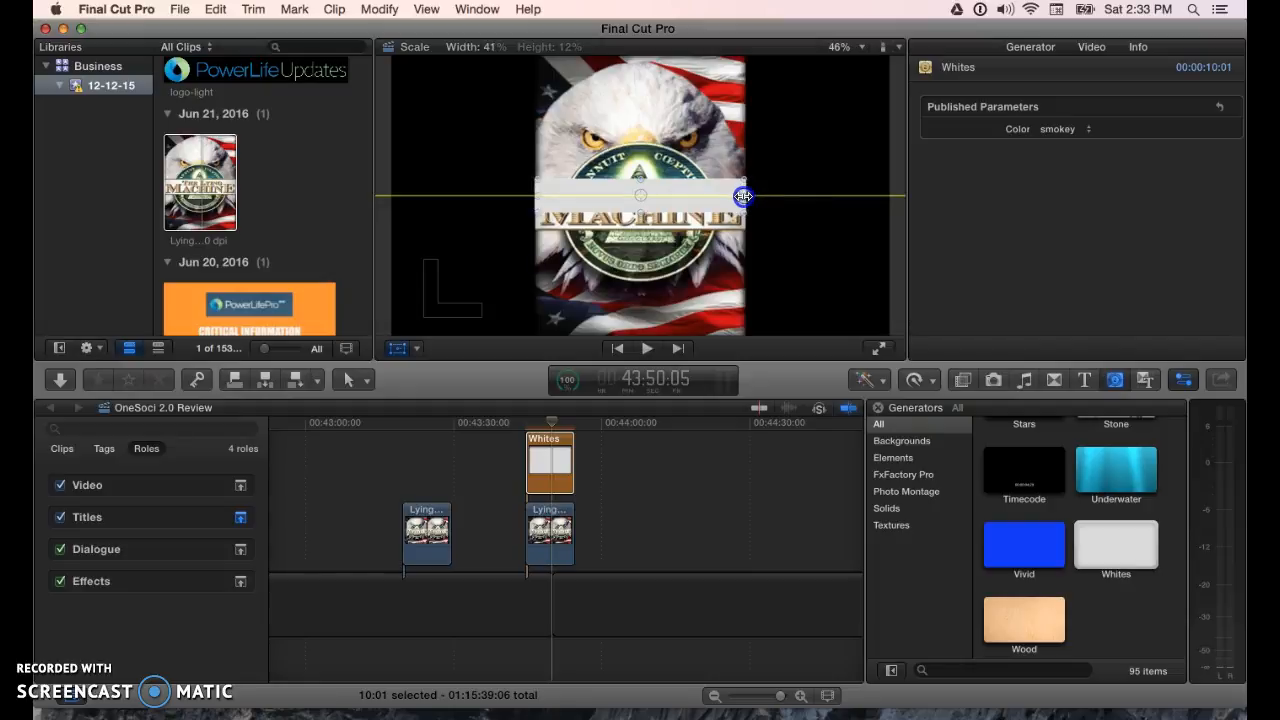
drag(743, 196, 743, 196)
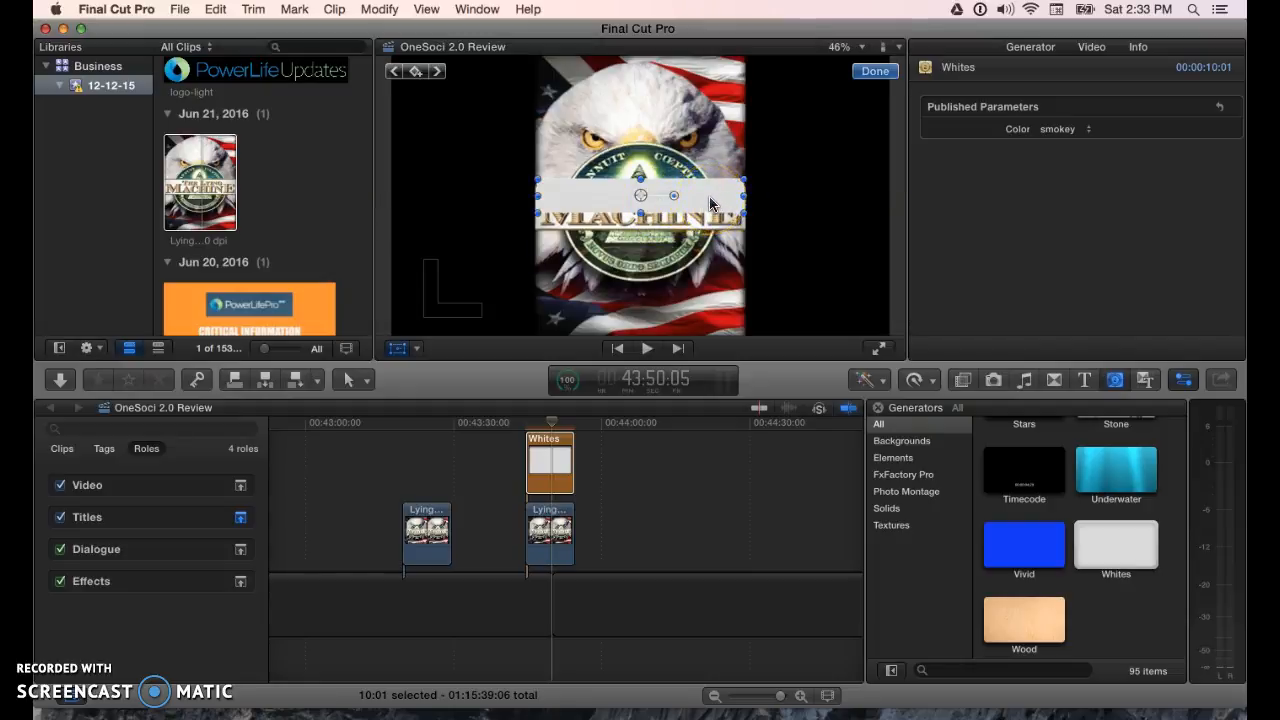
Move the white bar straight down over the poster's lower edge, to about X 0 px, Y -313 px.
drag(641, 197, 643, 215)
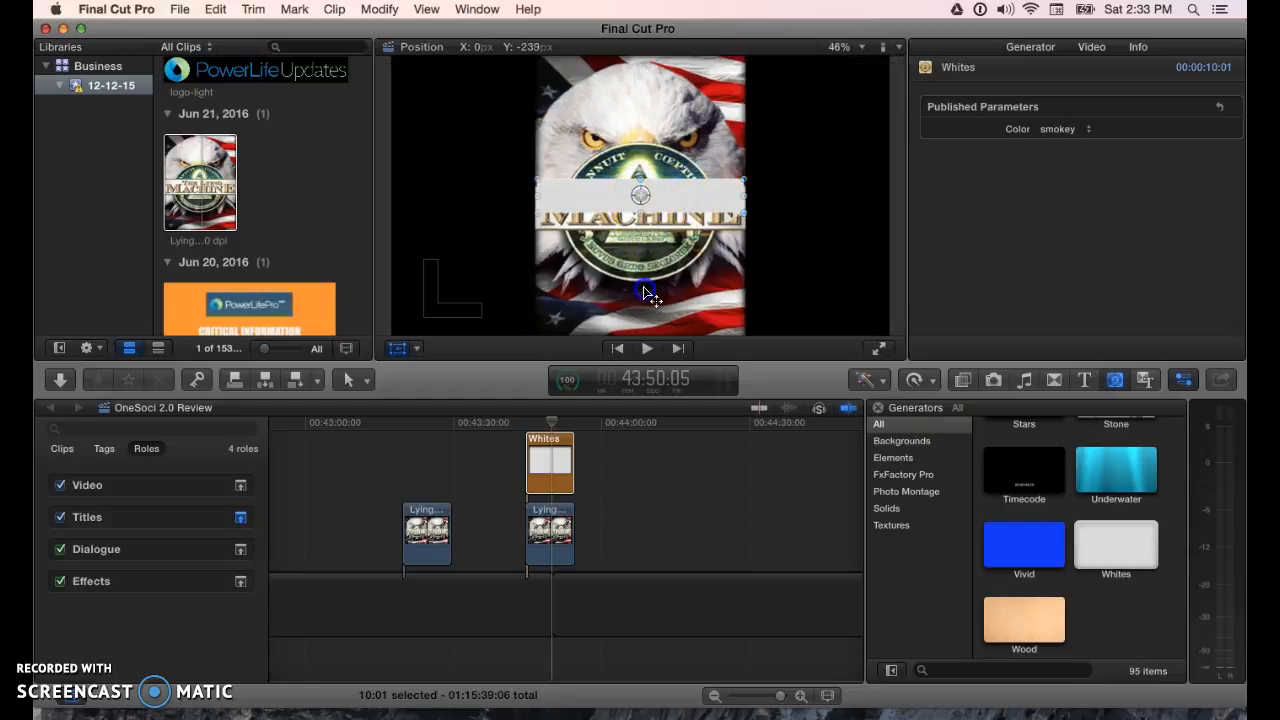
drag(643, 291, 645, 318)
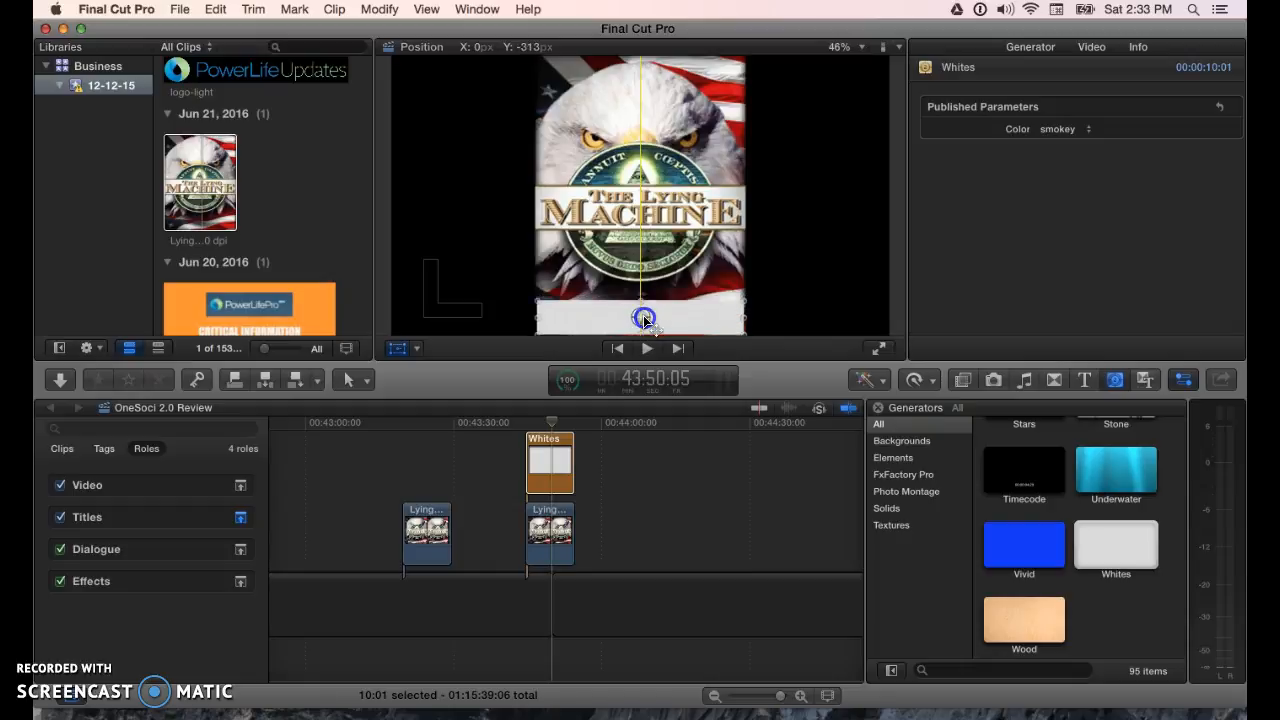
drag(645, 318, 645, 320)
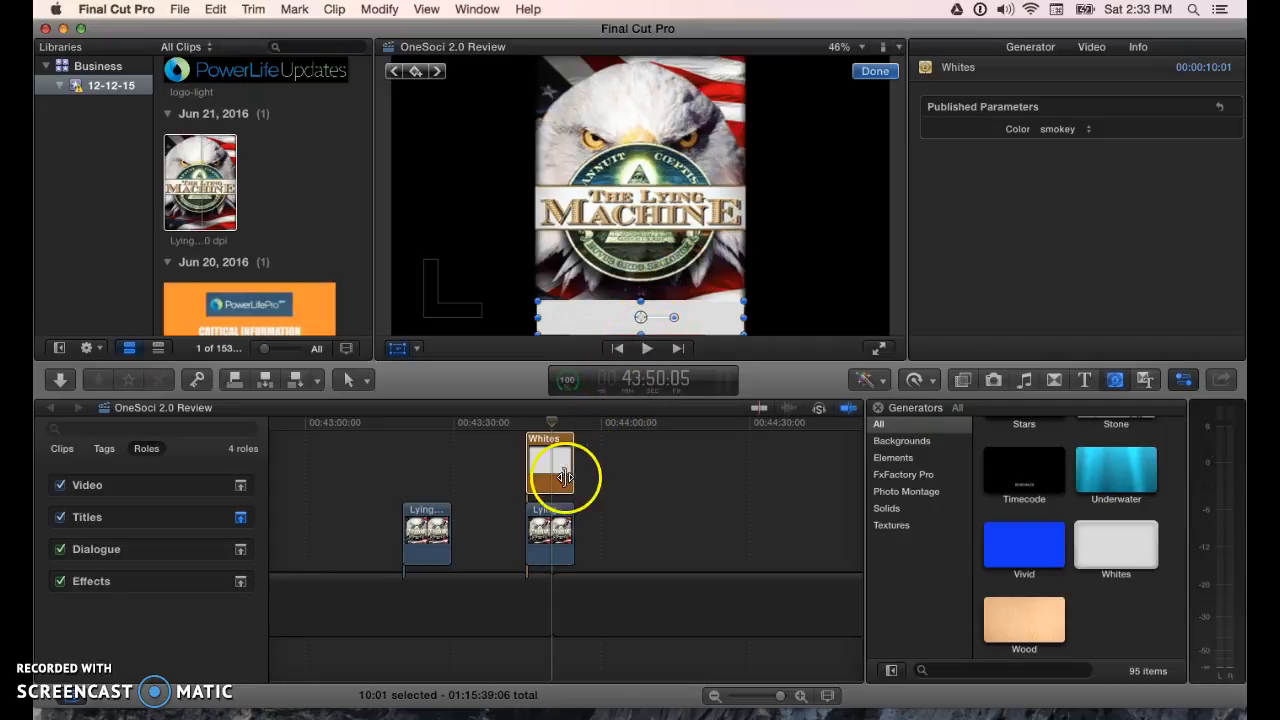
Place a Custom title above the Whites clip in the timeline and preview it at 43:50:05.
scroll(586, 471, up, 2)
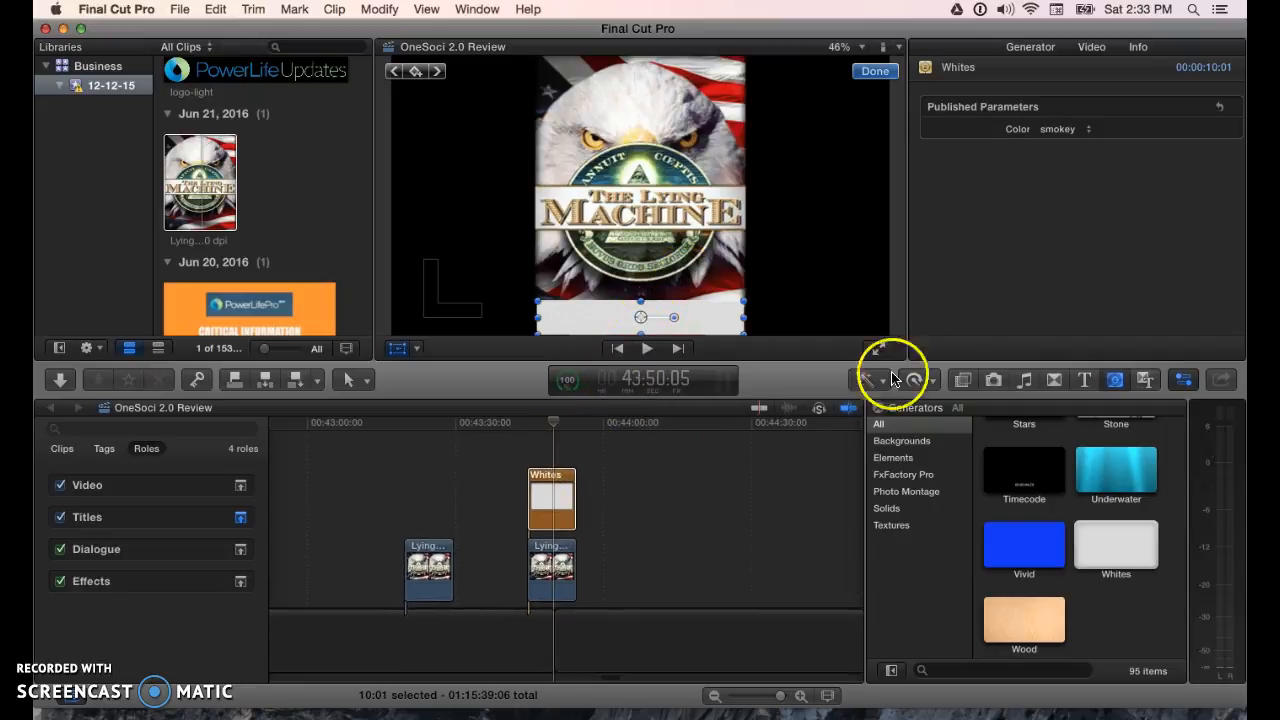
click(1085, 382)
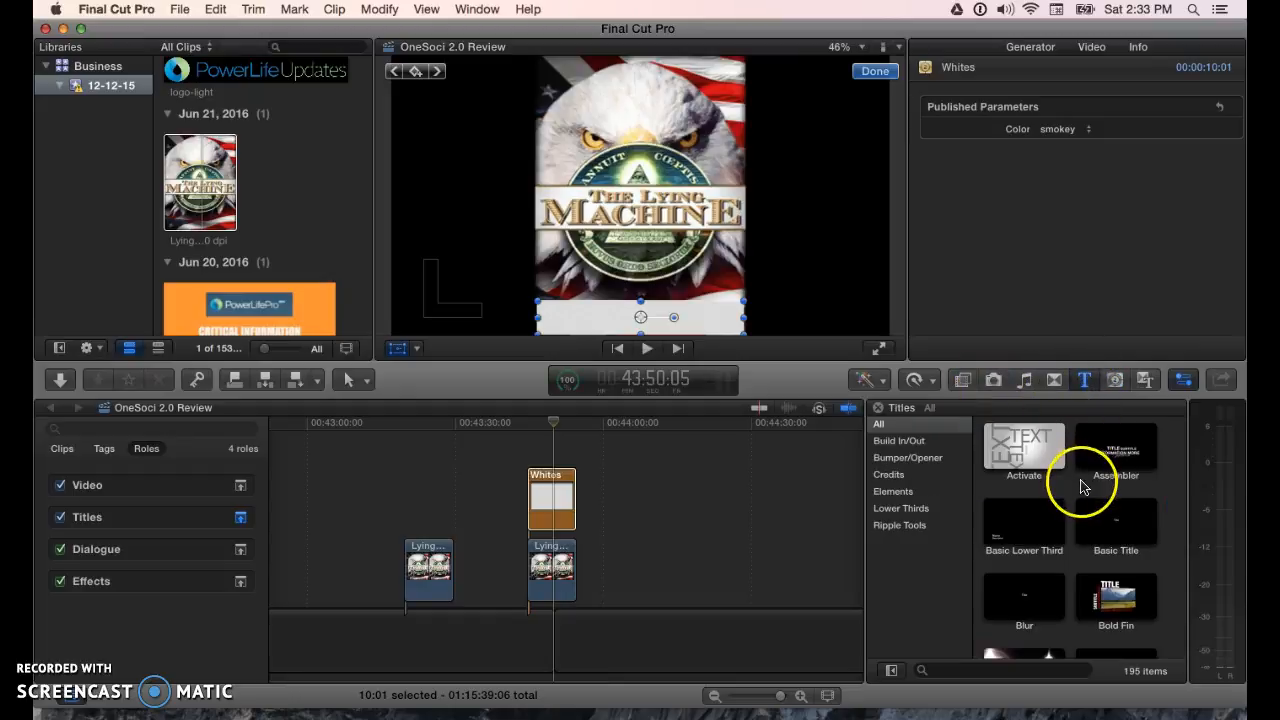
scroll(1080, 517, down, 1)
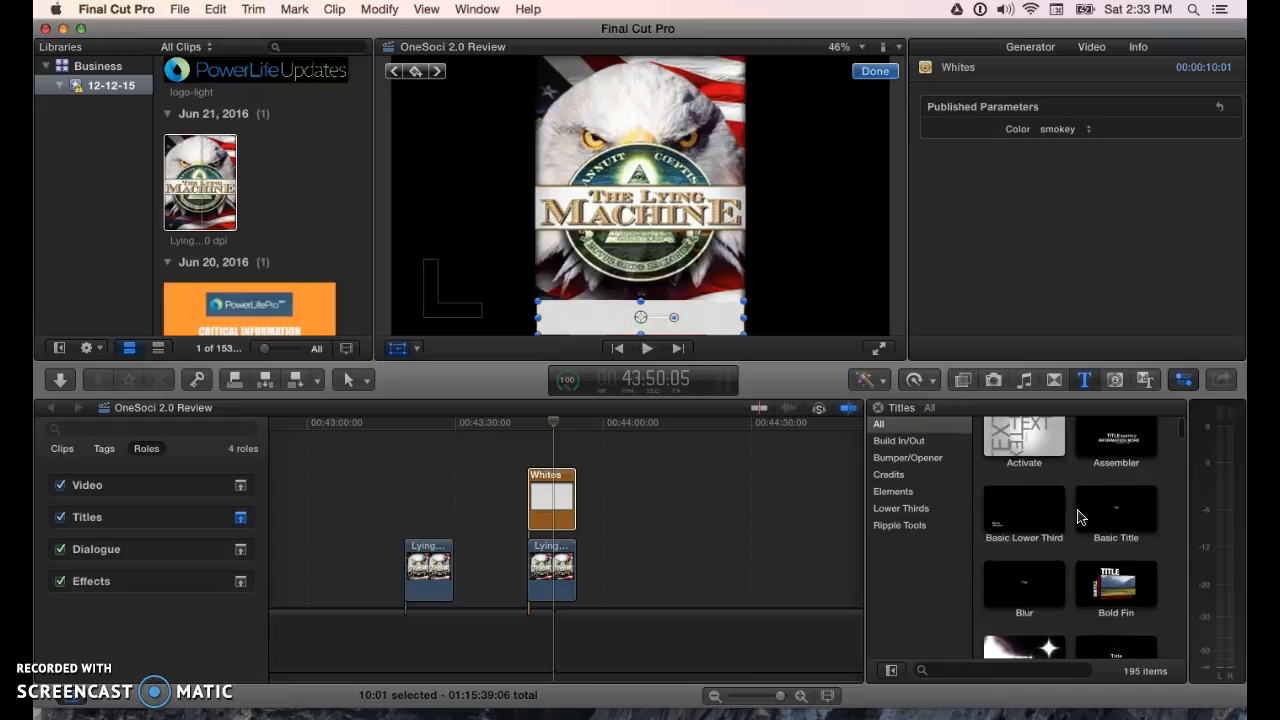
scroll(1078, 517, down, 5)
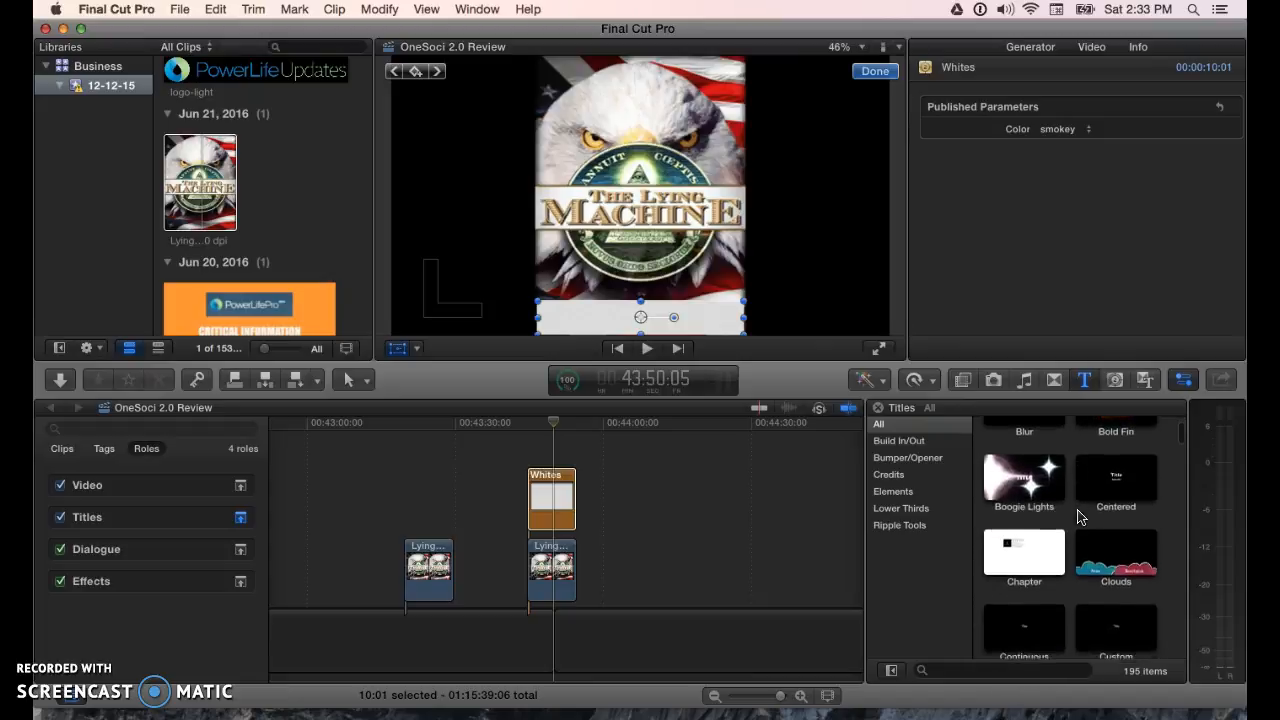
scroll(1080, 517, down, 3)
click(1119, 523)
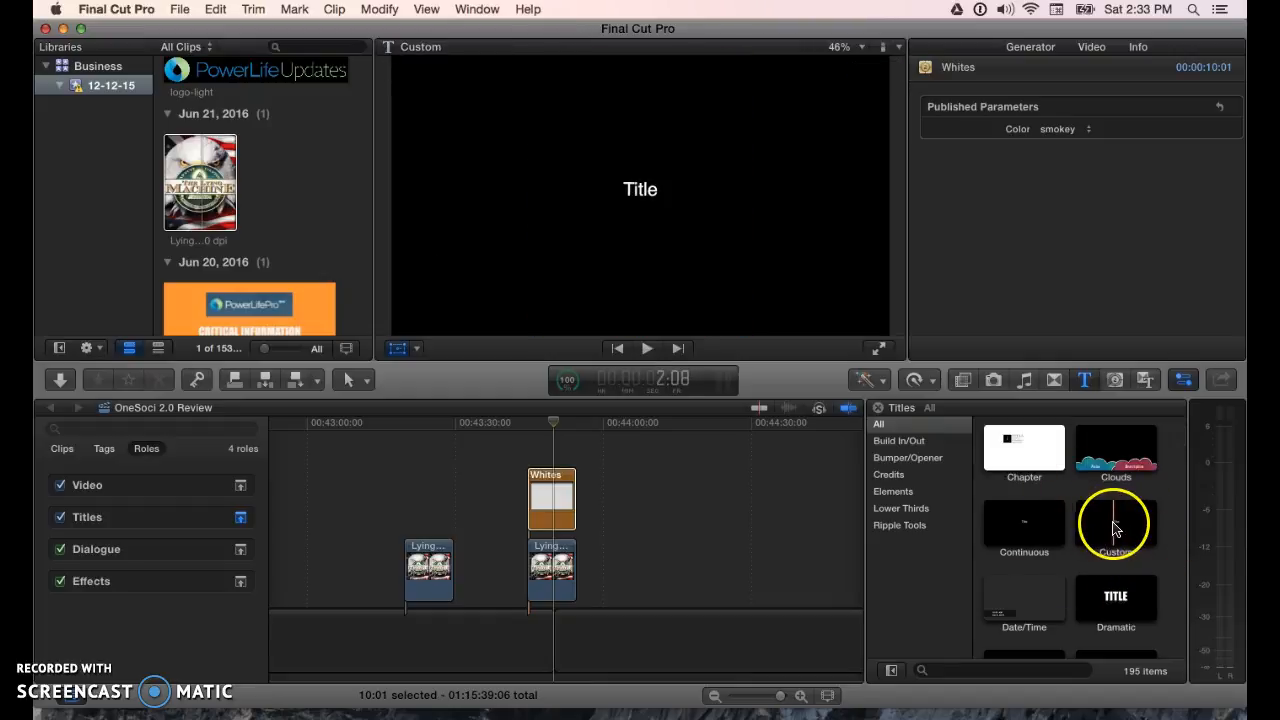
drag(1114, 524, 551, 458)
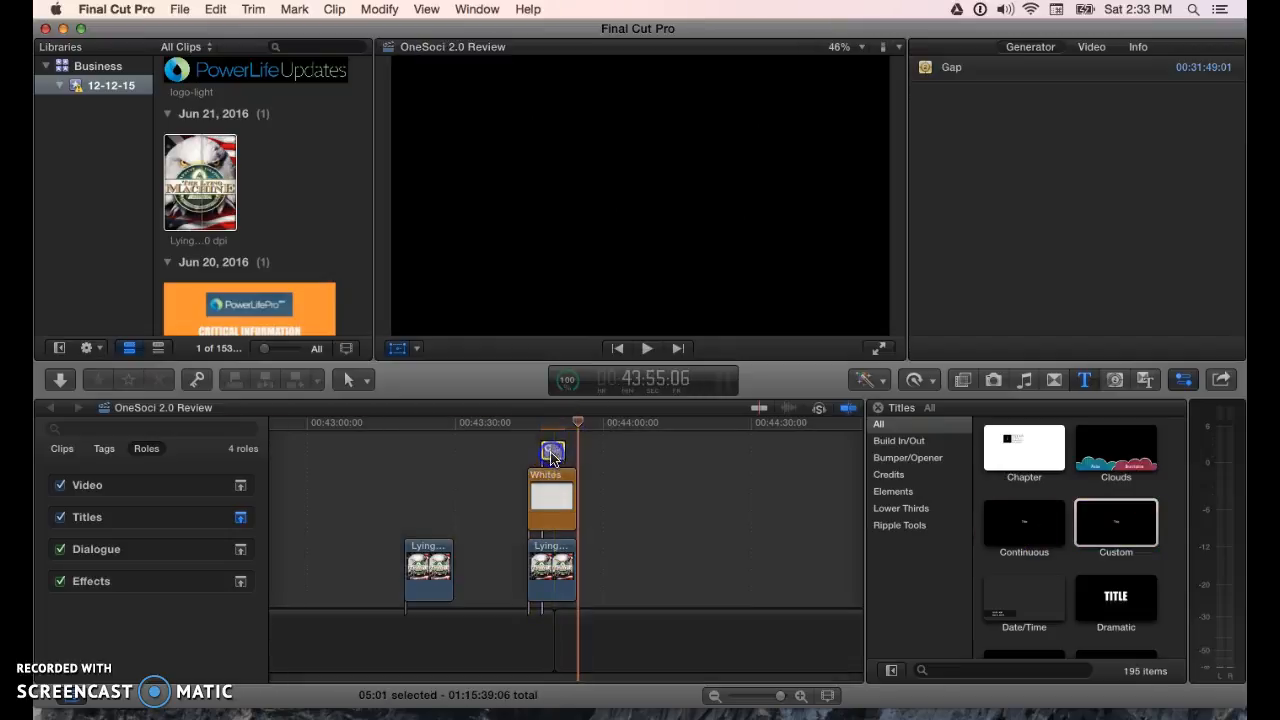
click(551, 427)
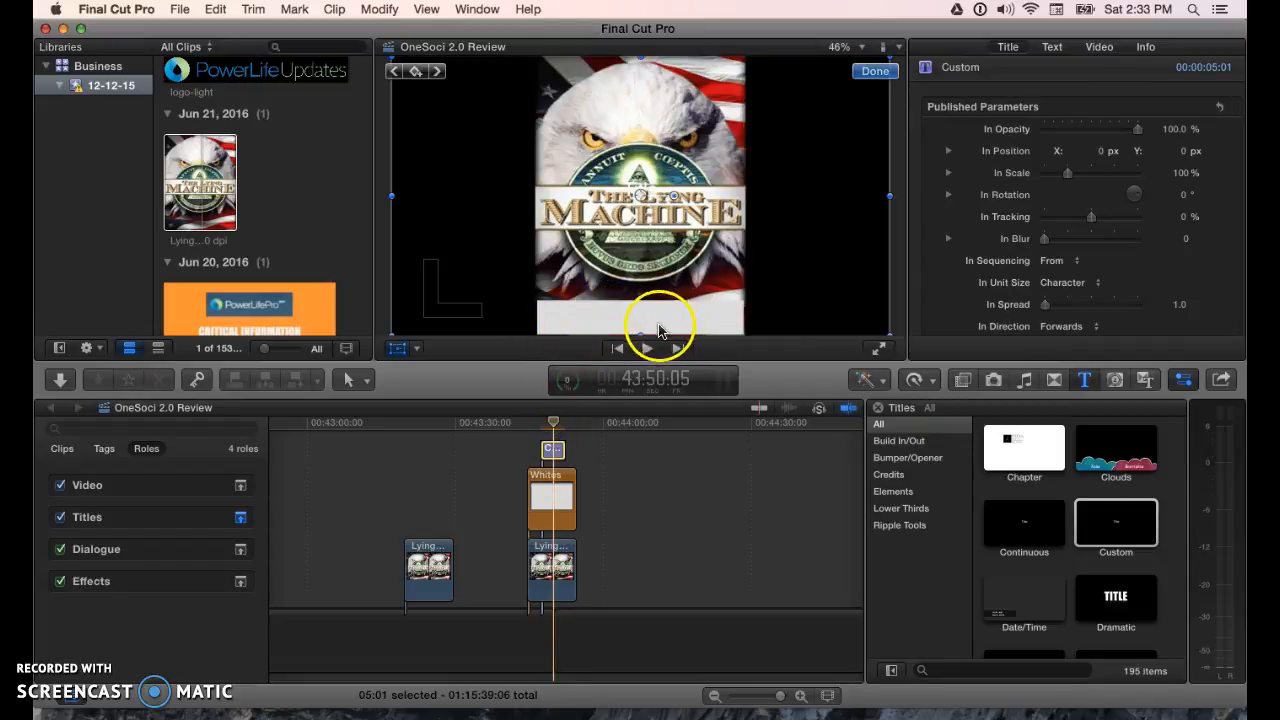
Change the Whites clip's color to bright white.
click(560, 520)
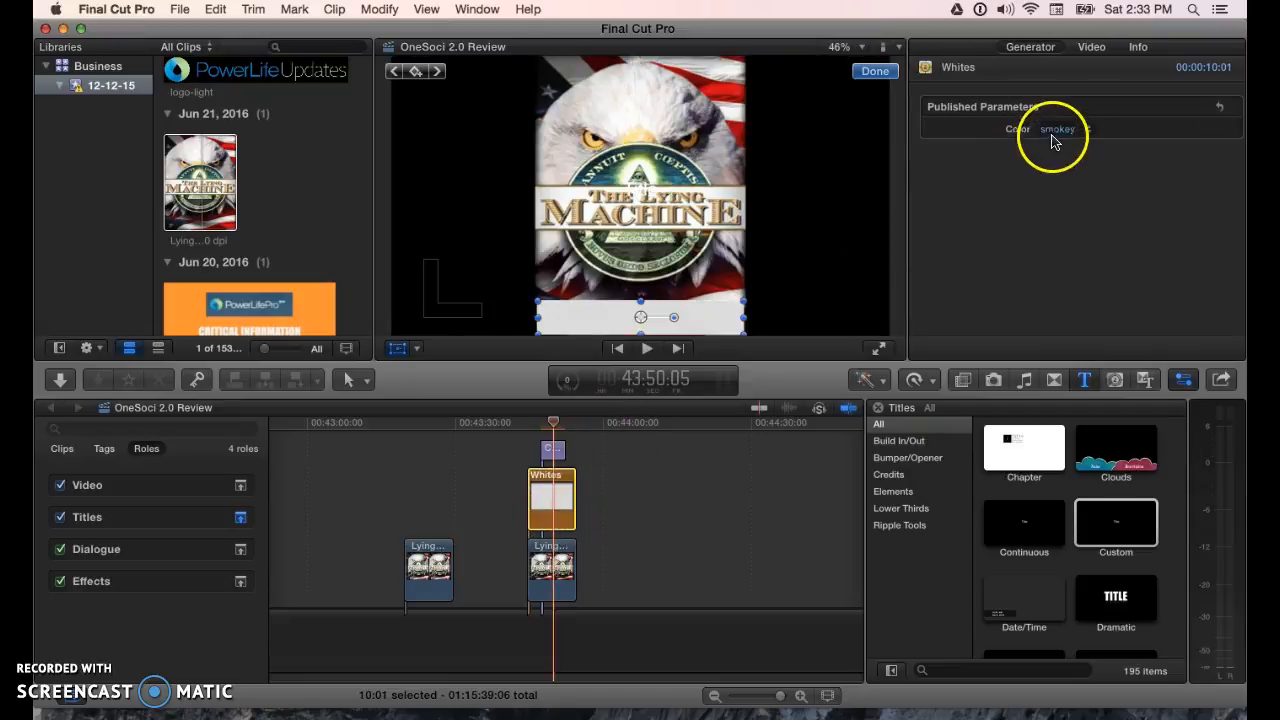
click(1088, 130)
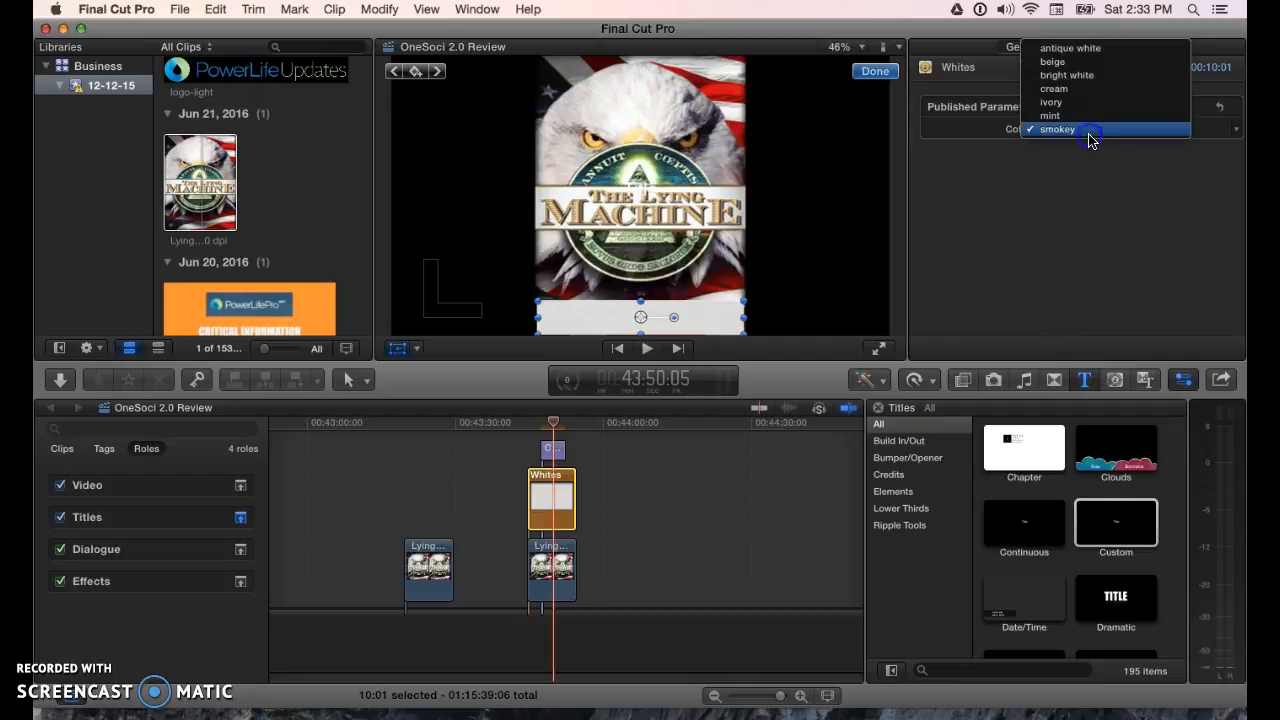
drag(1090, 139, 1083, 84)
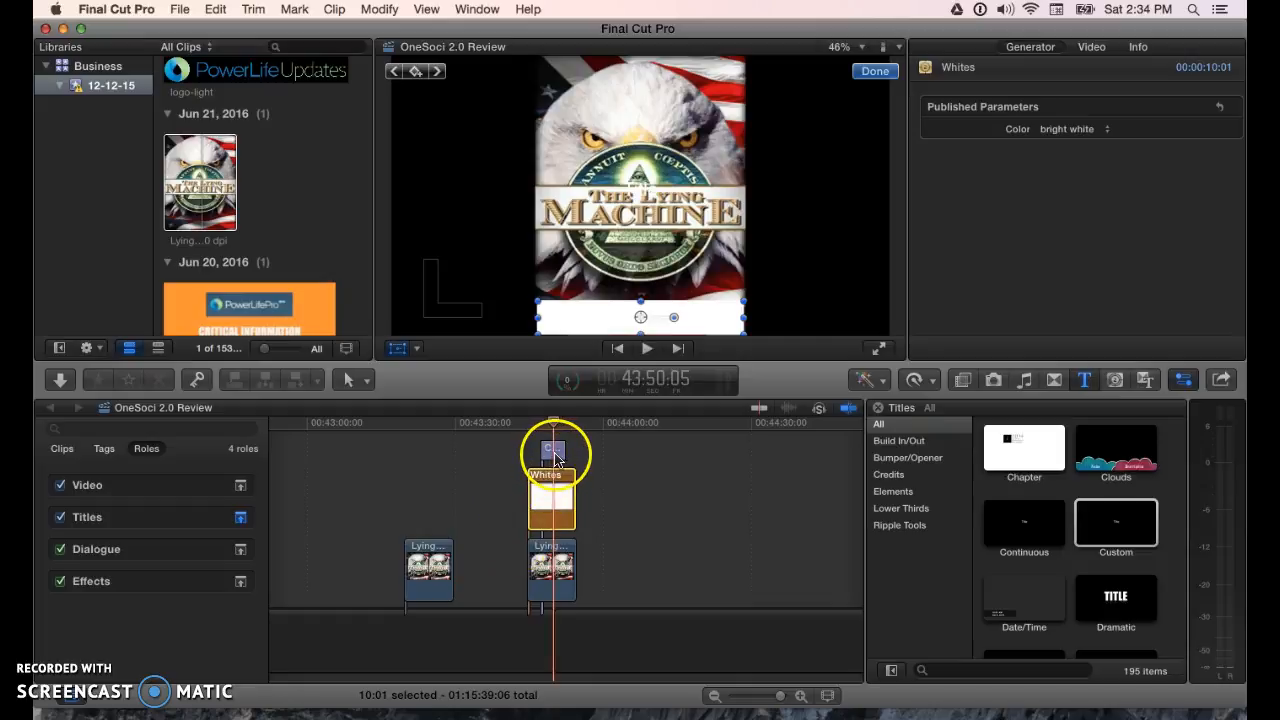
Set the Custom title's font to Stencil, keeping its placeholder text.
click(554, 452)
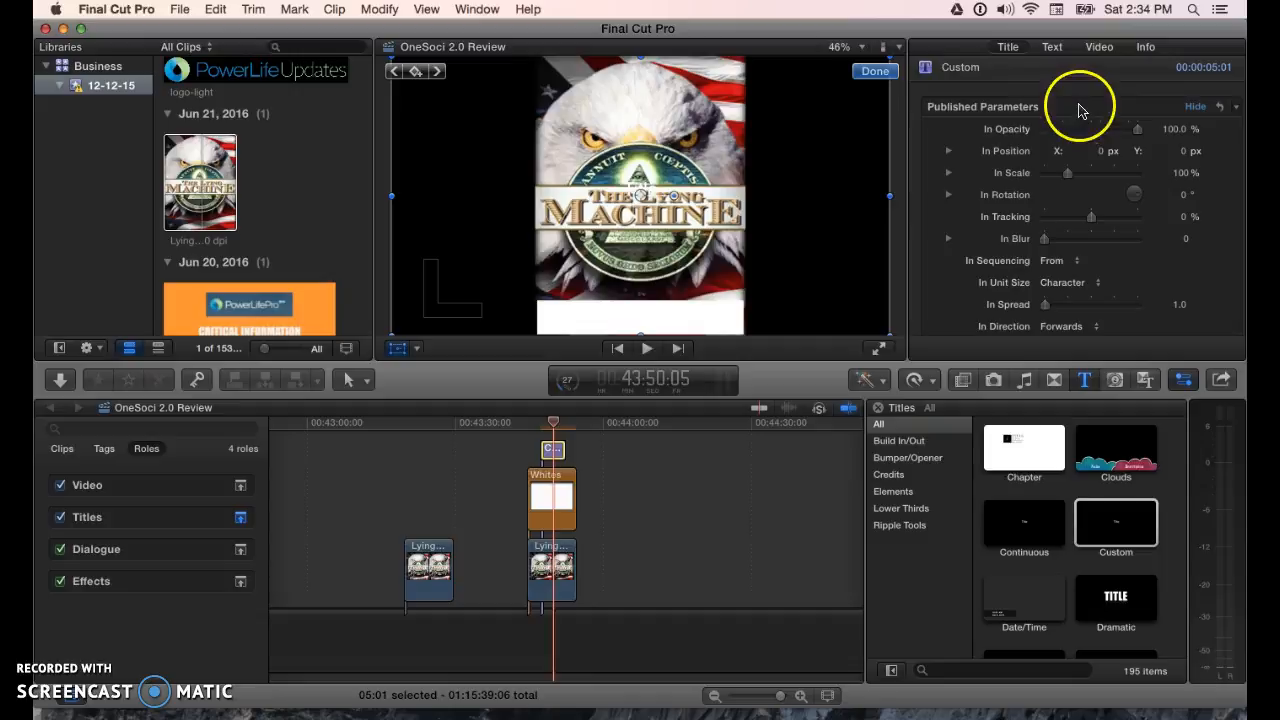
click(1053, 48)
double_click(940, 130)
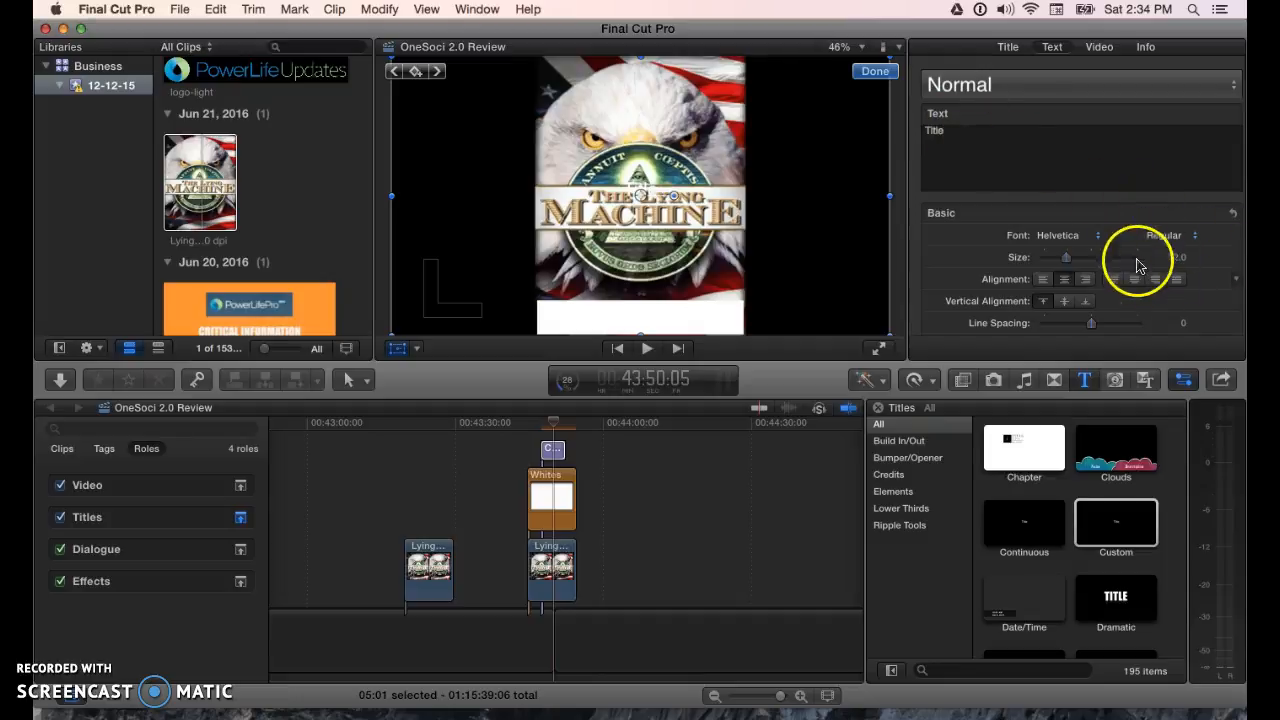
click(1099, 241)
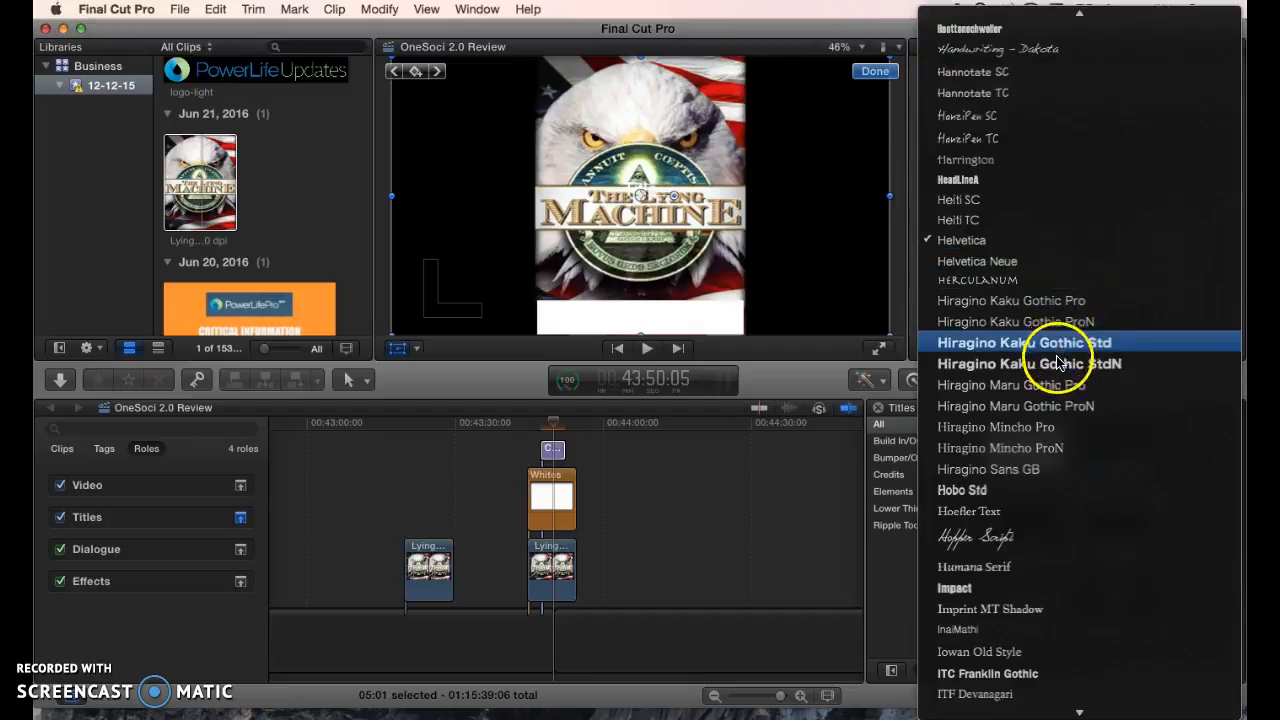
scroll(1049, 404, down, 1)
scroll(1049, 404, down, 10)
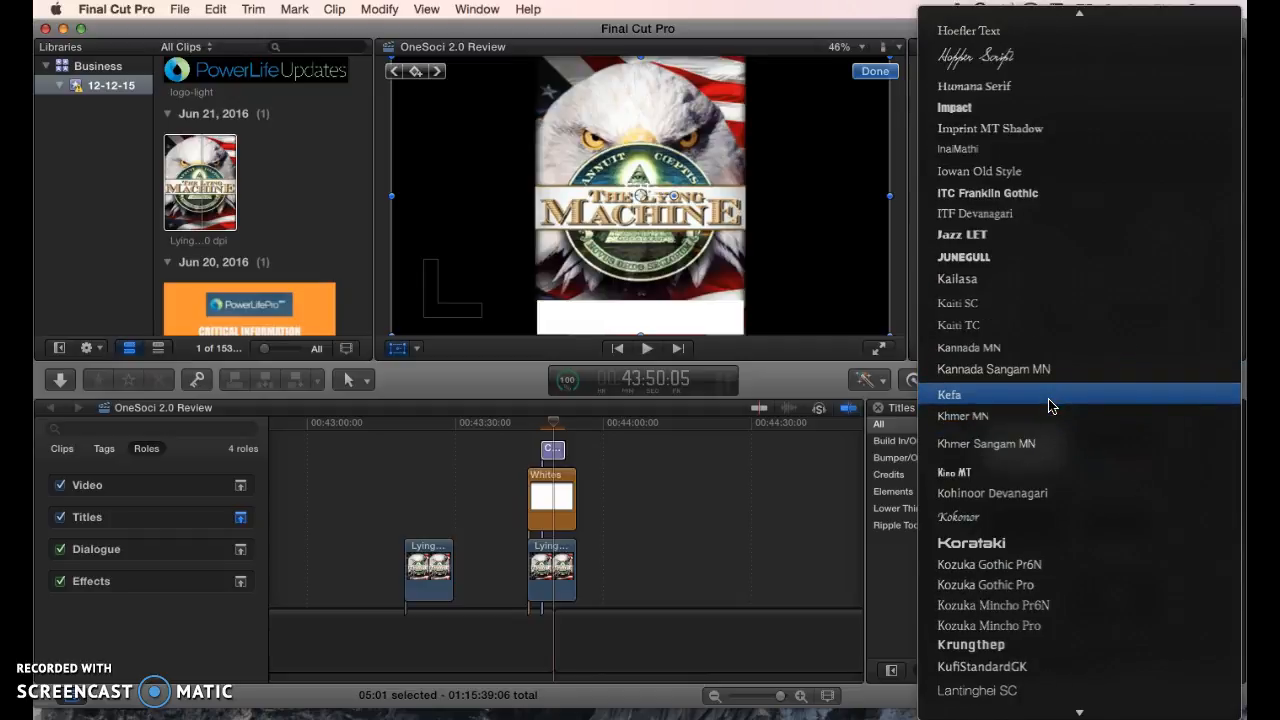
scroll(1049, 404, up, 1)
scroll(1049, 404, up, 1)
scroll(1049, 404, down, 15)
scroll(1049, 404, down, 15)
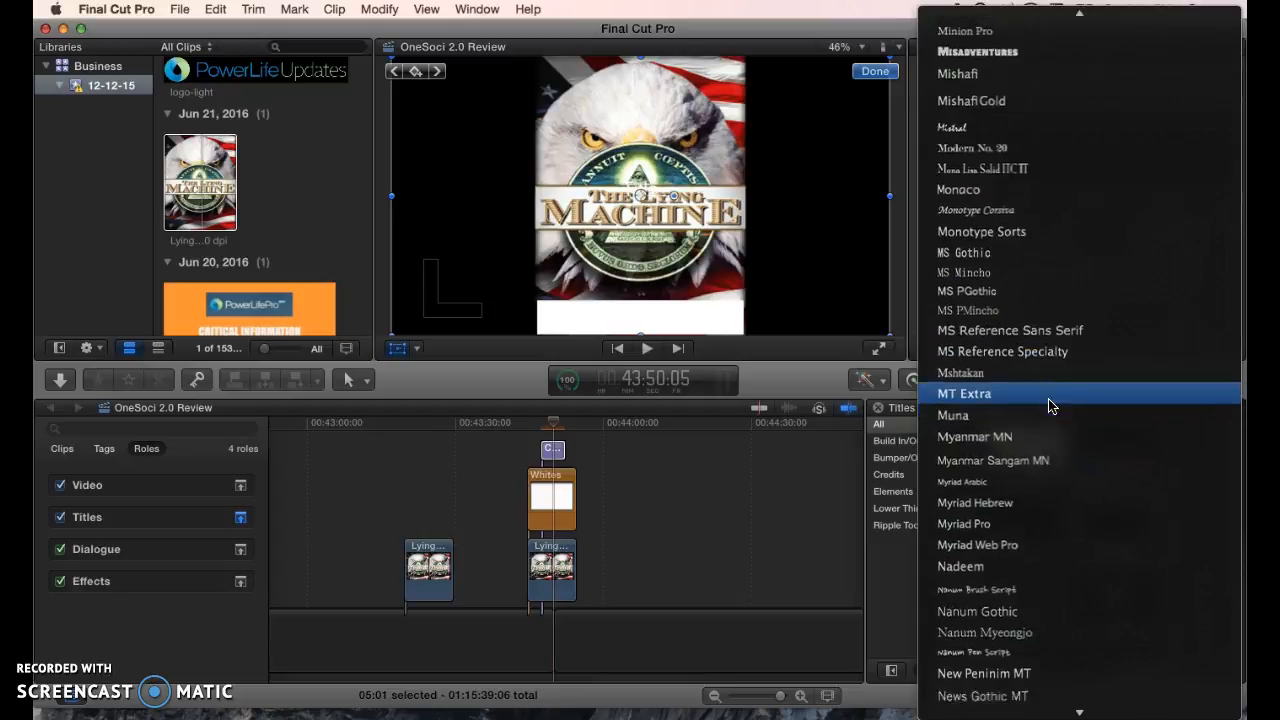
scroll(1049, 404, down, 15)
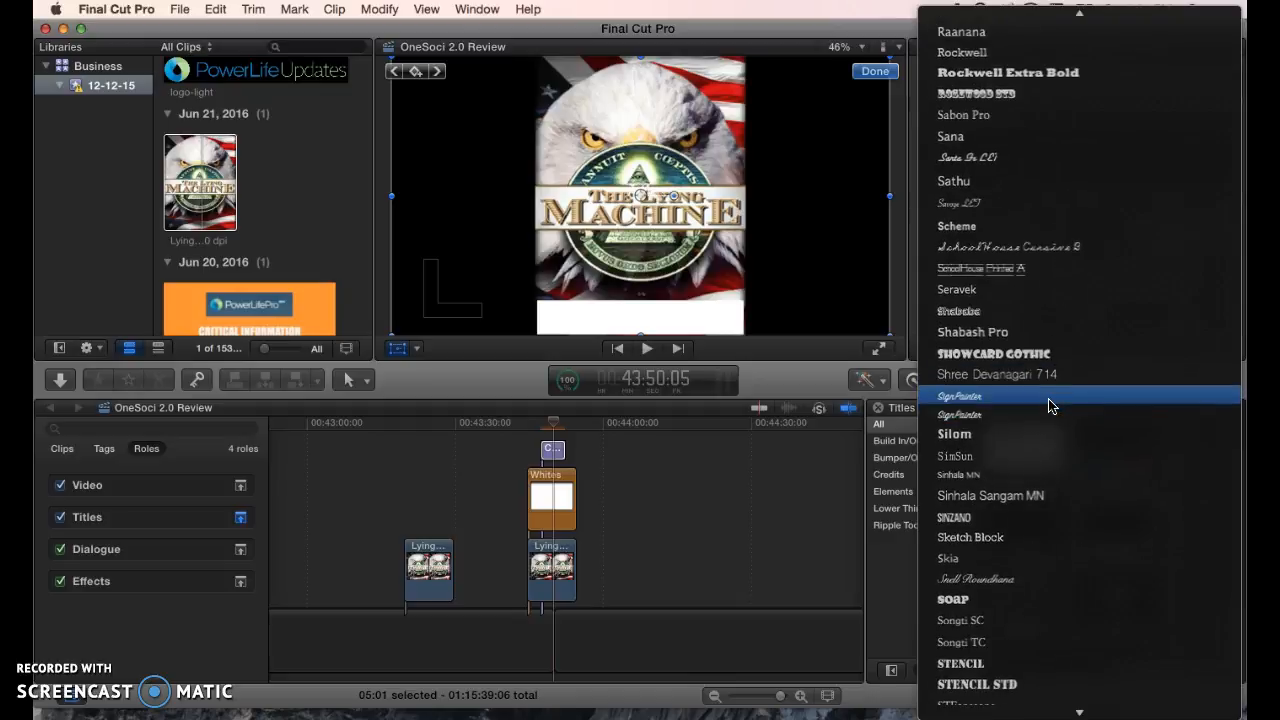
scroll(1049, 404, down, 2)
click(960, 614)
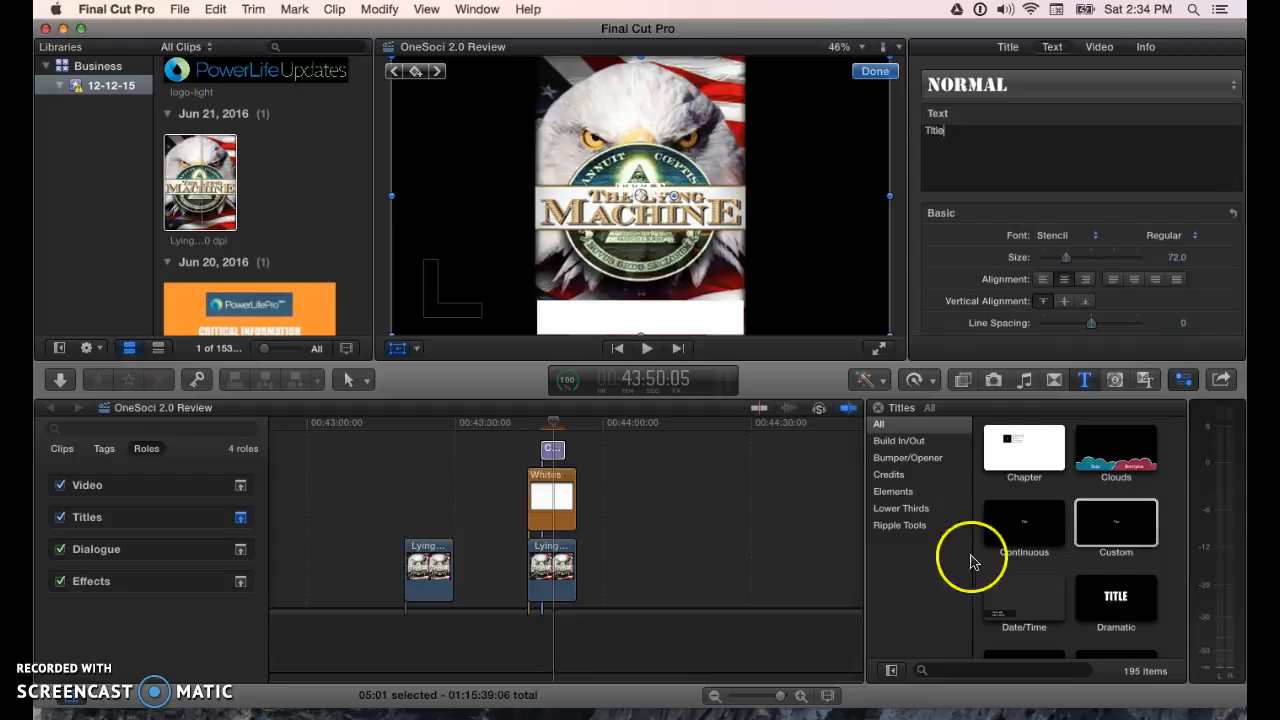
click(909, 197)
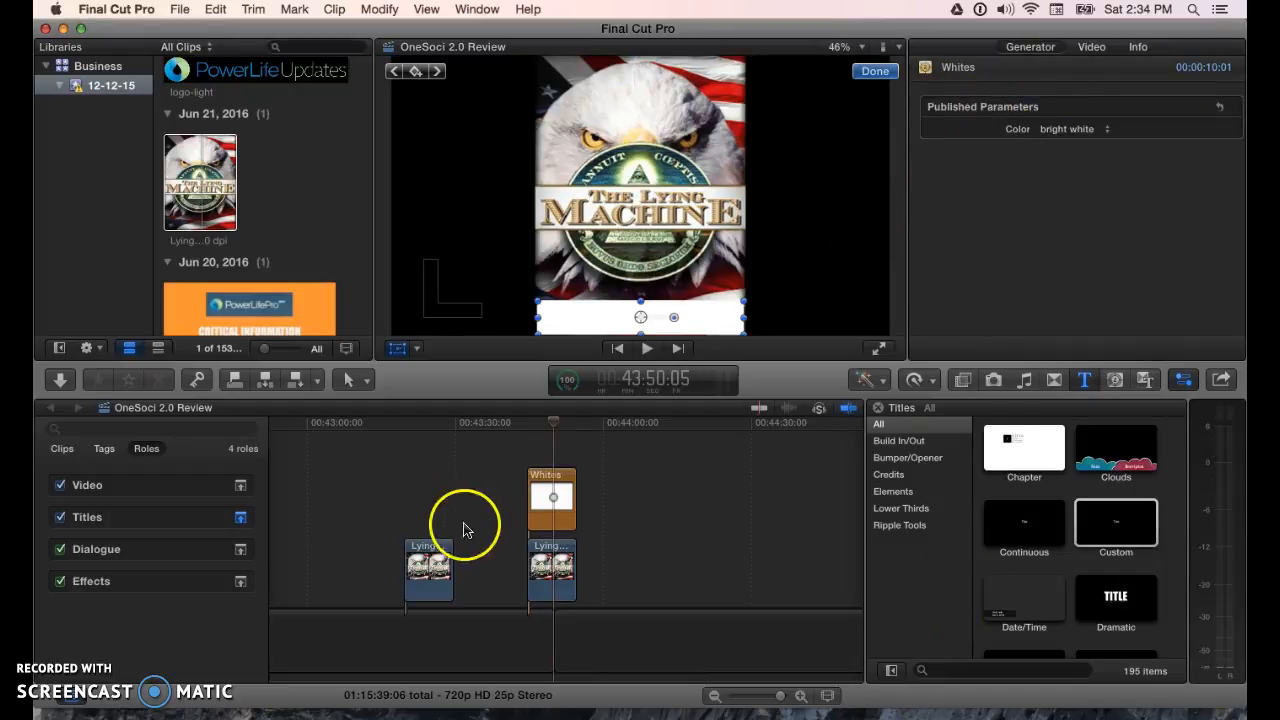
Add a fresh Custom title above the Whites clip, shift it slightly earlier, and preview it at 43:50:05.
scroll(551, 537, right, 2)
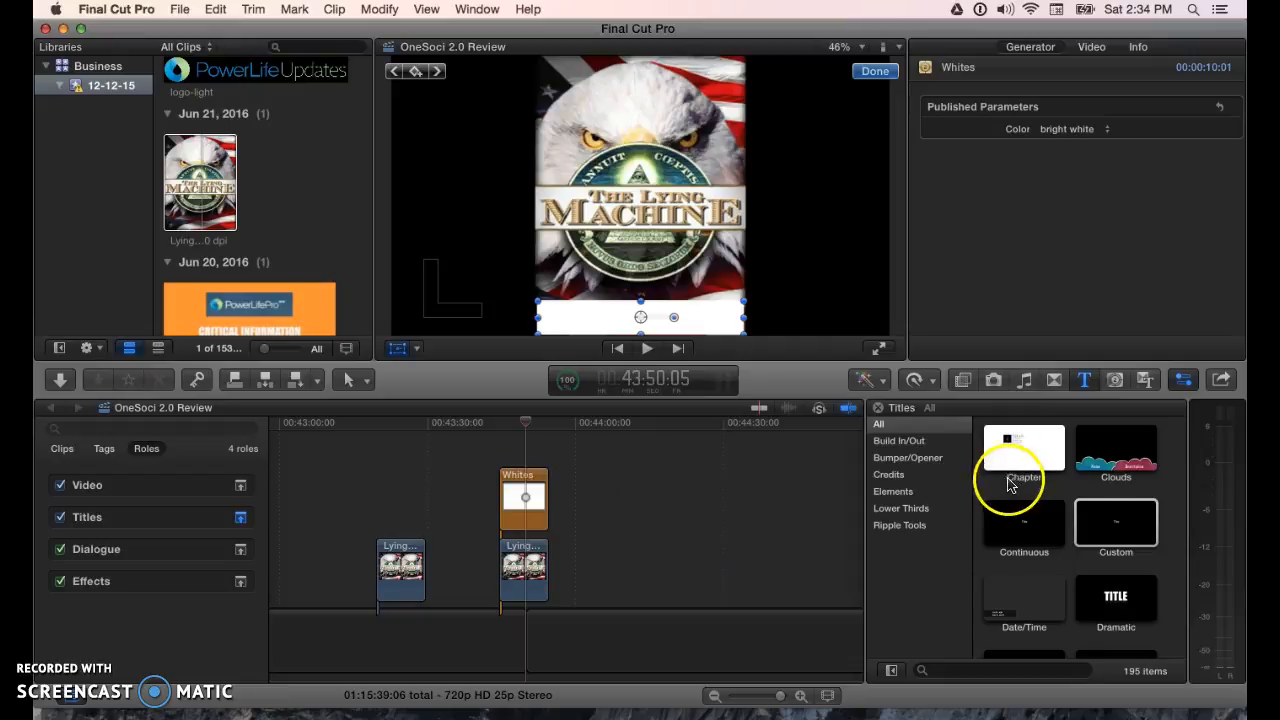
double_click(1100, 521)
click(537, 454)
drag(537, 454, 527, 452)
click(527, 423)
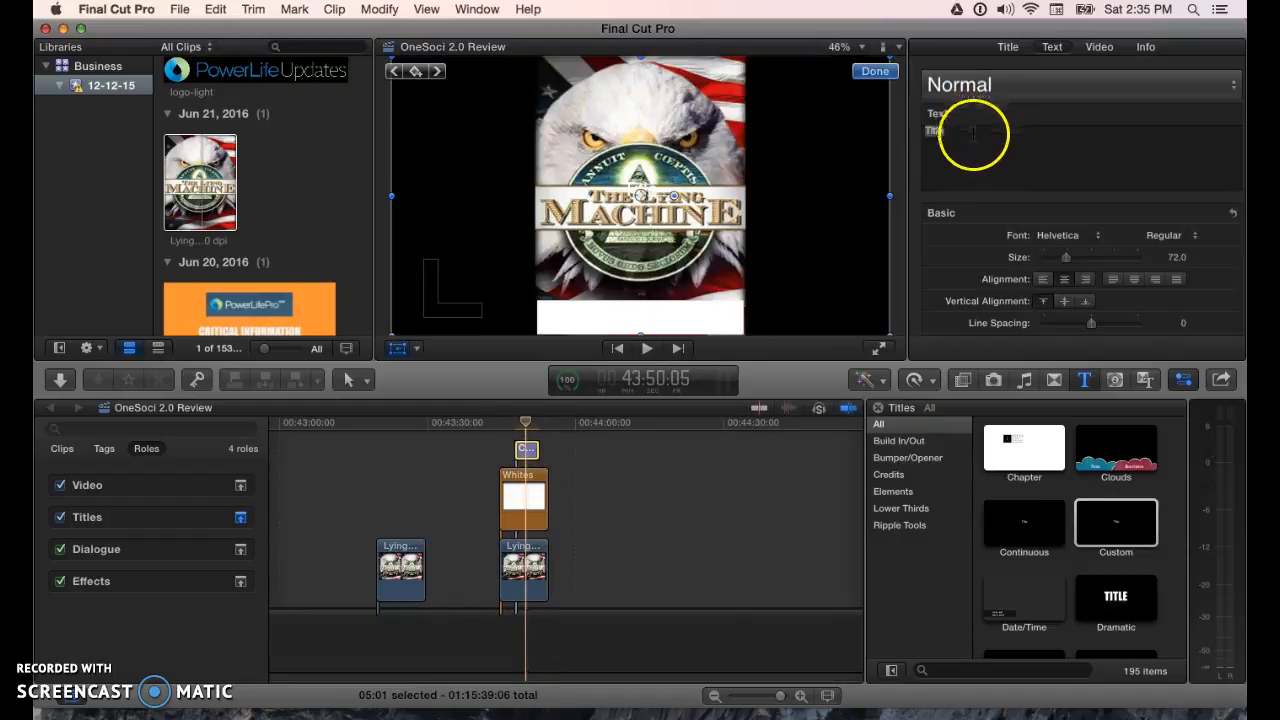
Set the new title's font to Stencil and replace its placeholder text with TheLyingMachine.com.
click(1100, 238)
scroll(1092, 466, down, 20)
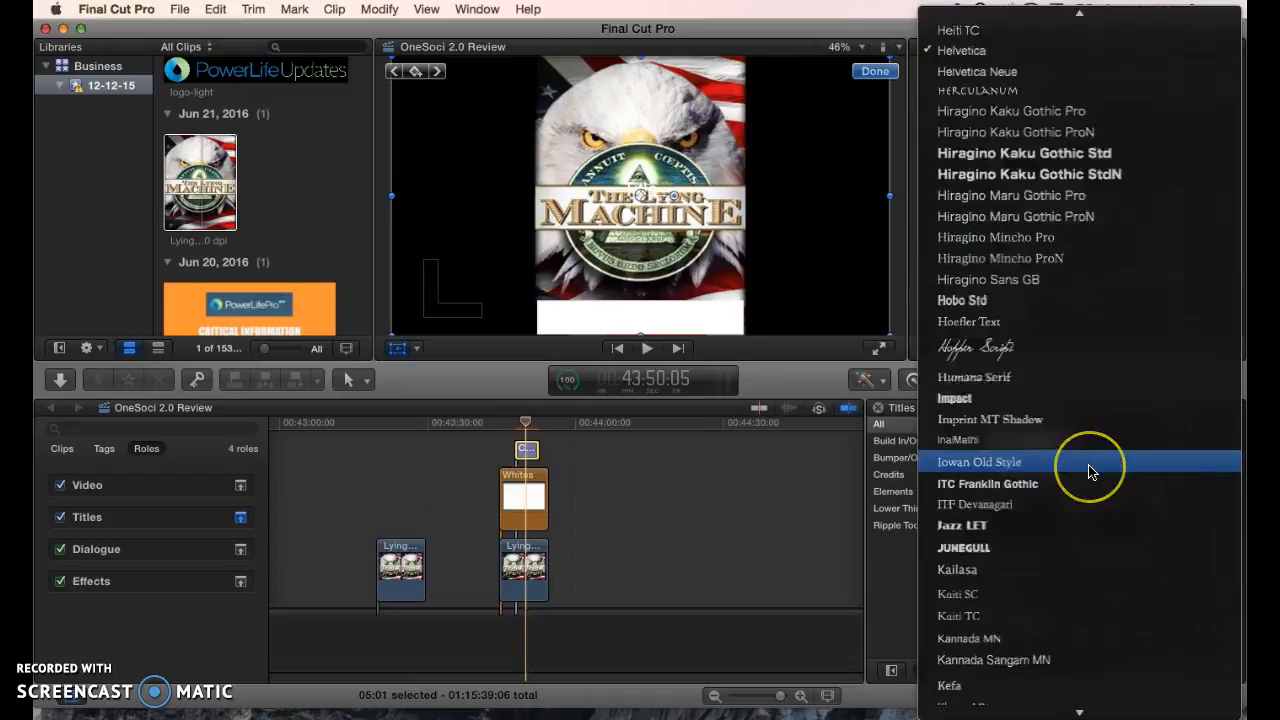
scroll(1090, 468, down, 8)
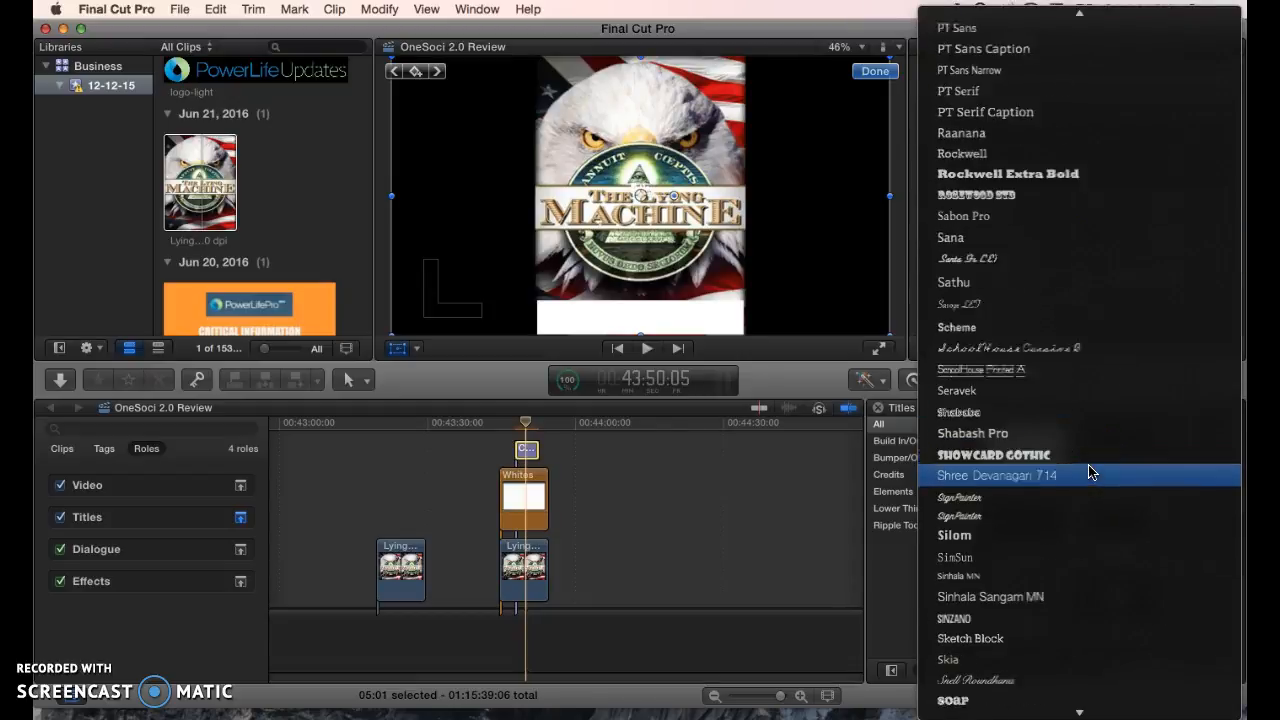
click(1009, 646)
scroll(1009, 646, down, 5)
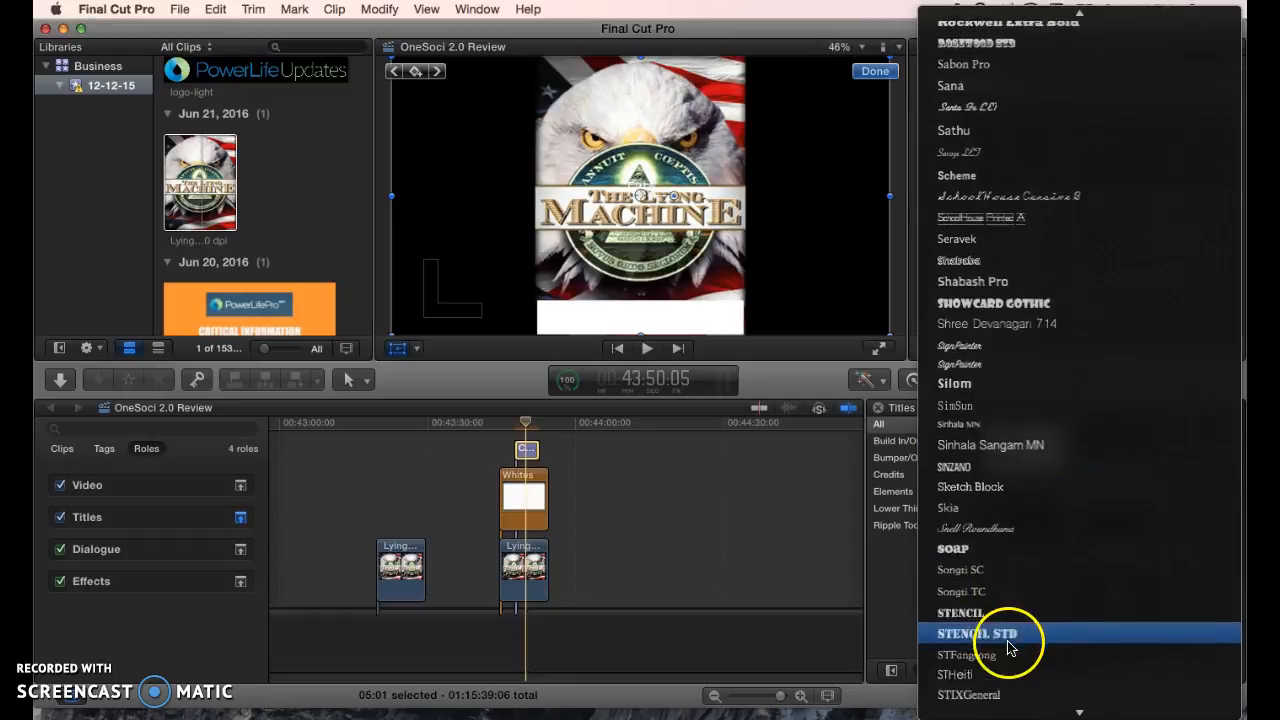
click(960, 601)
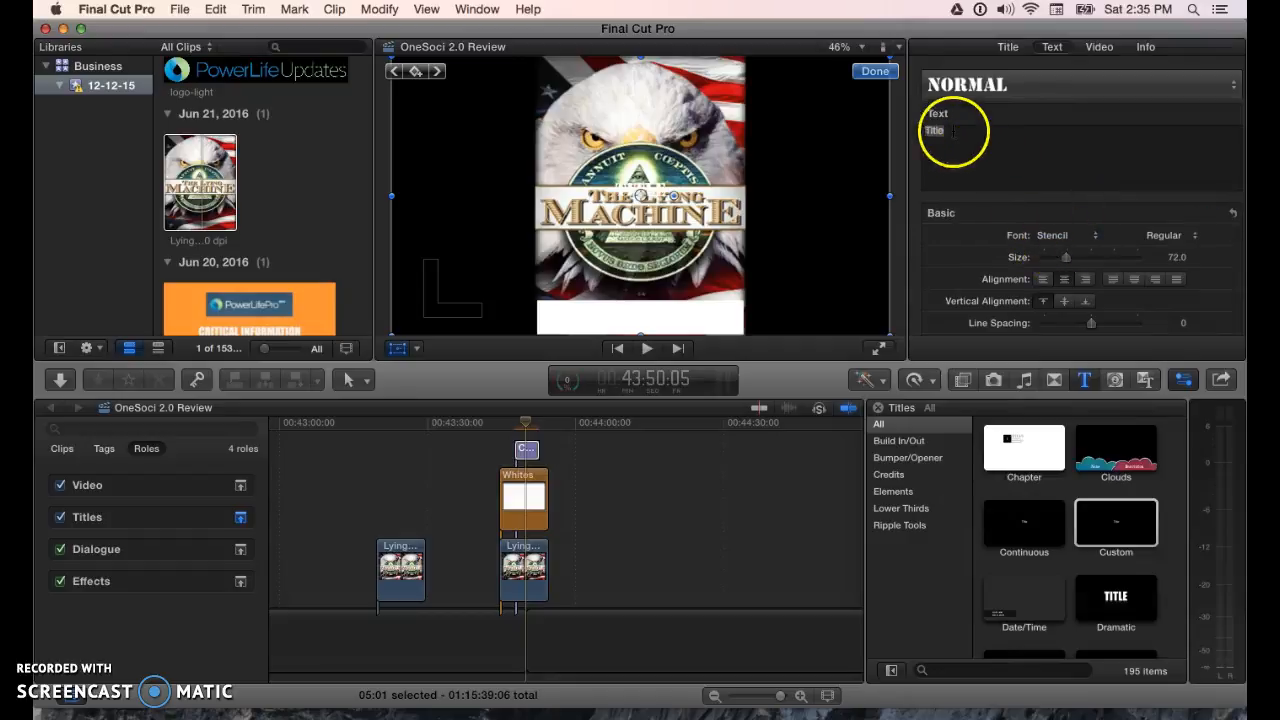
click(946, 130)
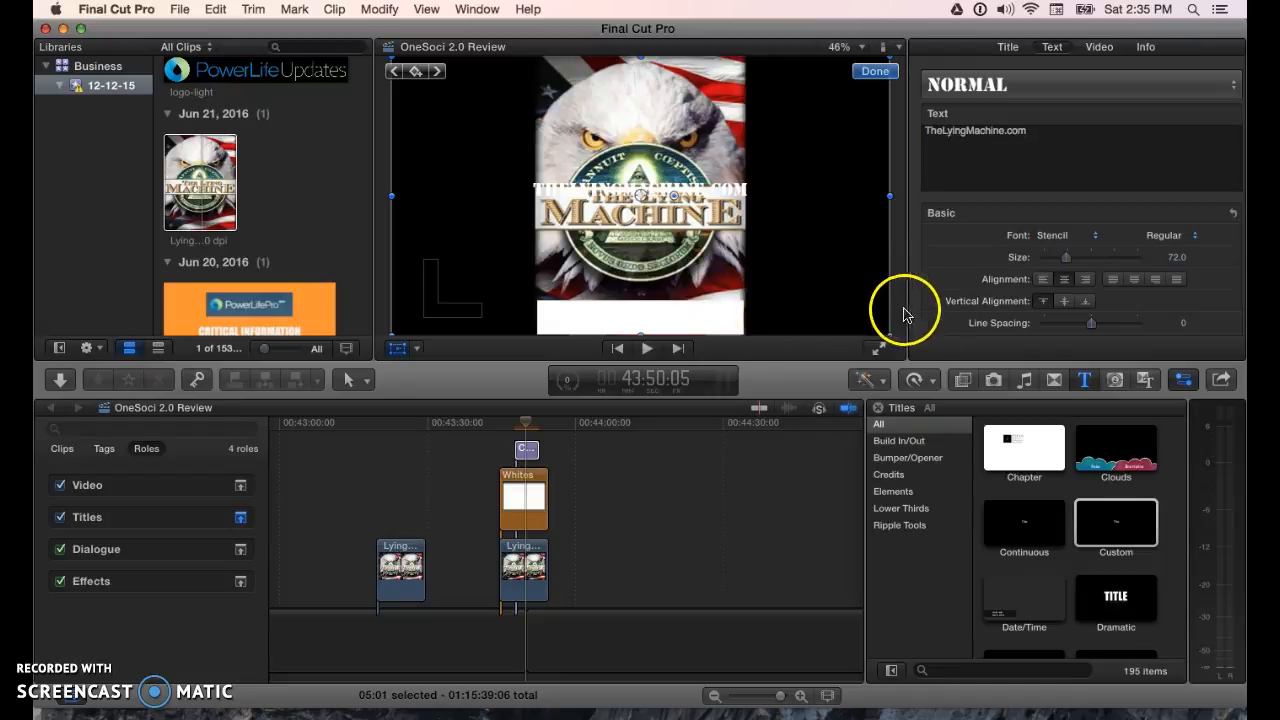
Fill the title text's face with a dark navy blue, about R 0, G 17, B 81.
scroll(1122, 277, down, 5)
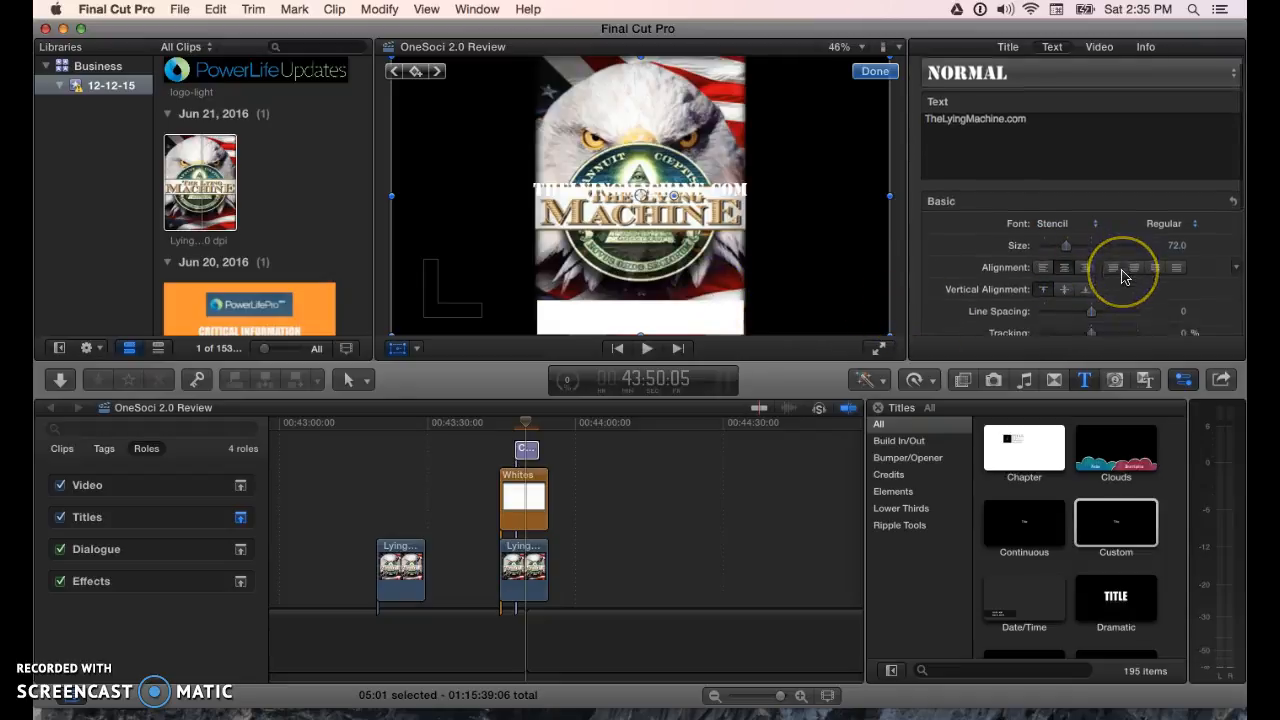
scroll(1122, 277, down, 4)
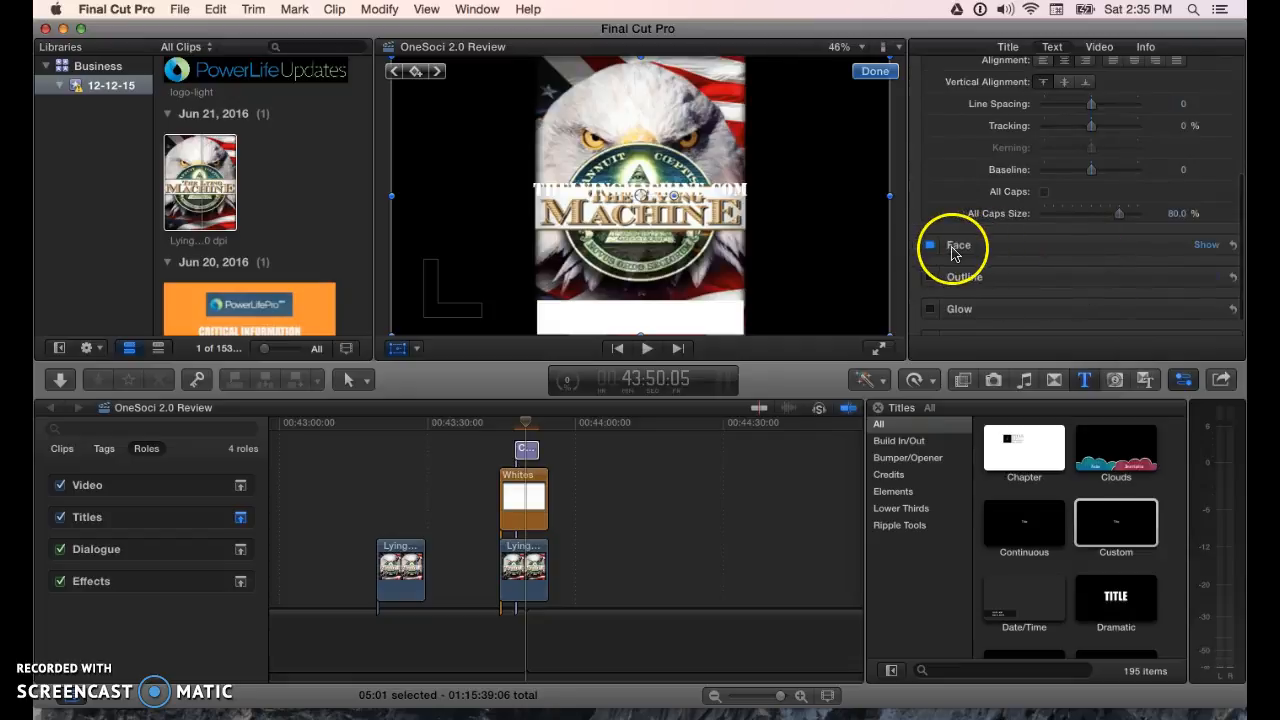
click(1205, 245)
scroll(1100, 286, down, 1)
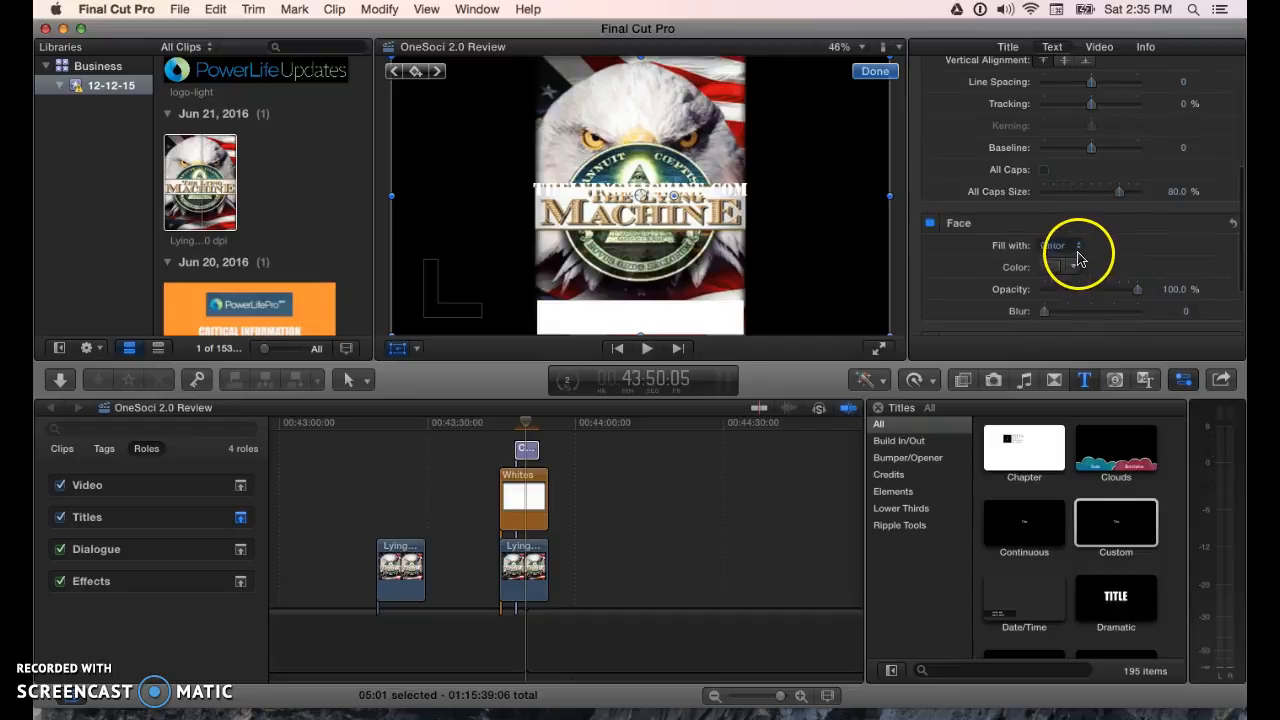
click(1072, 250)
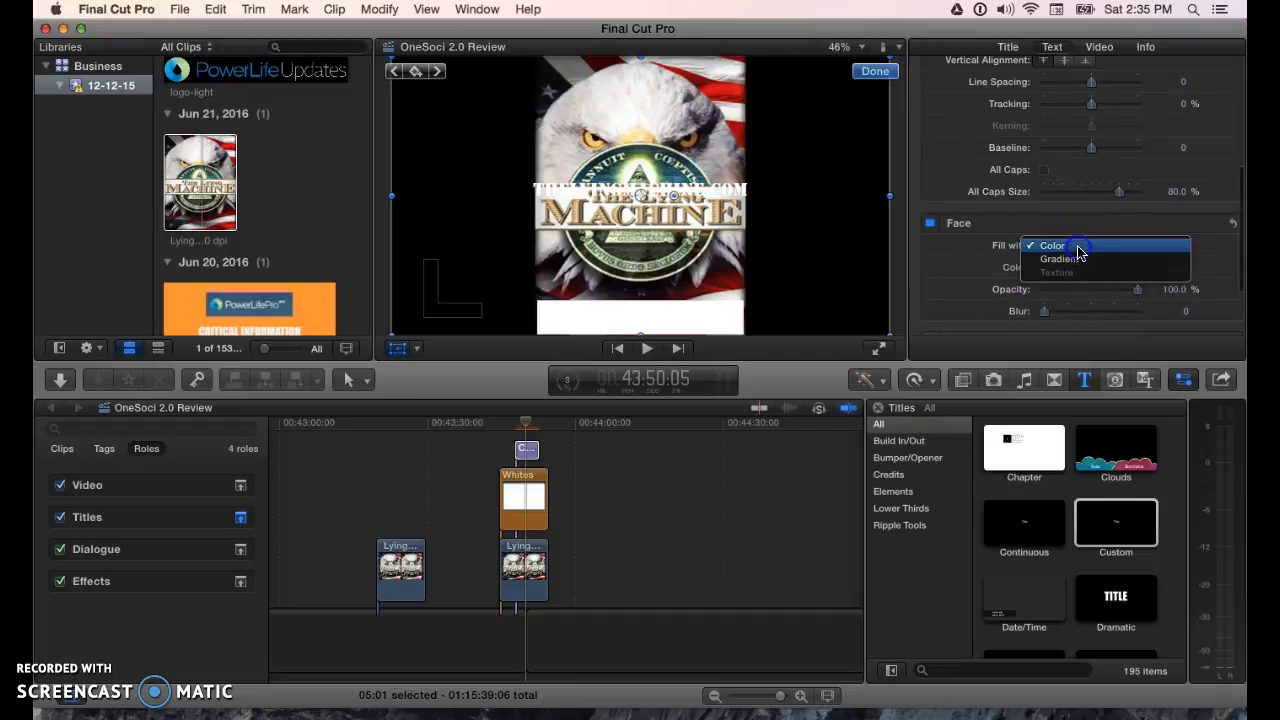
click(1066, 246)
scroll(1062, 258, down, 1)
click(1073, 256)
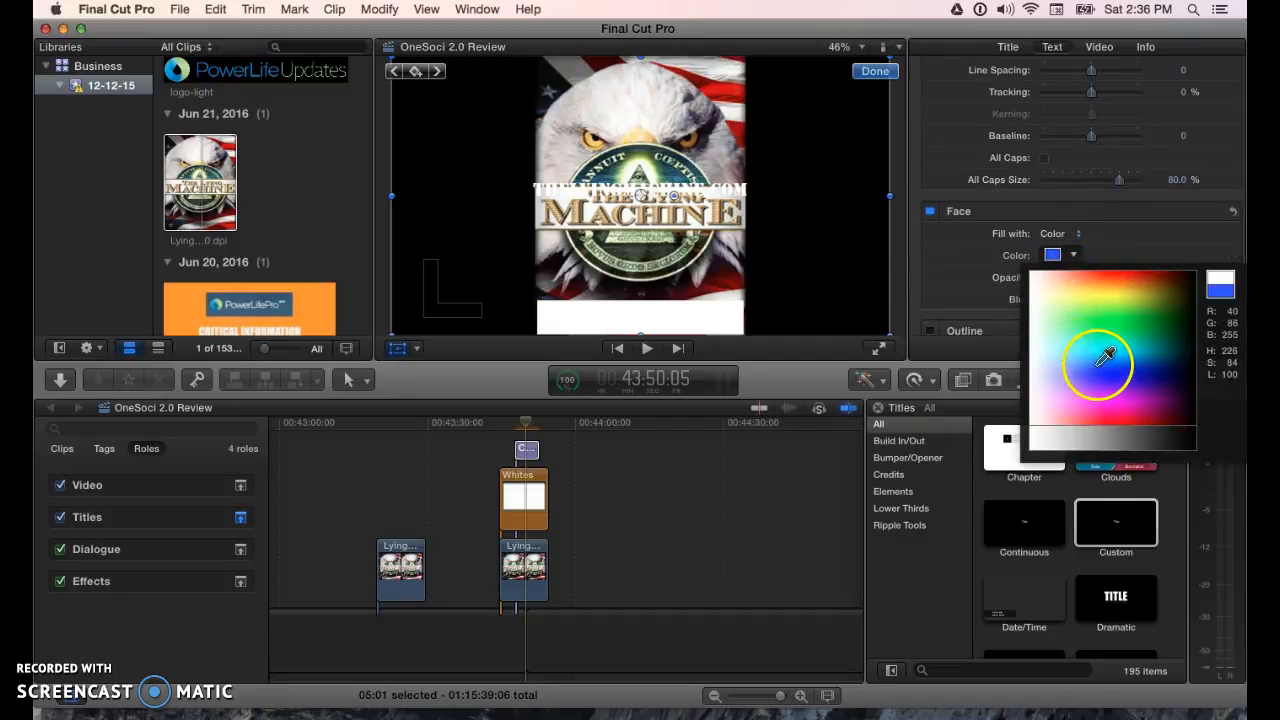
click(1134, 362)
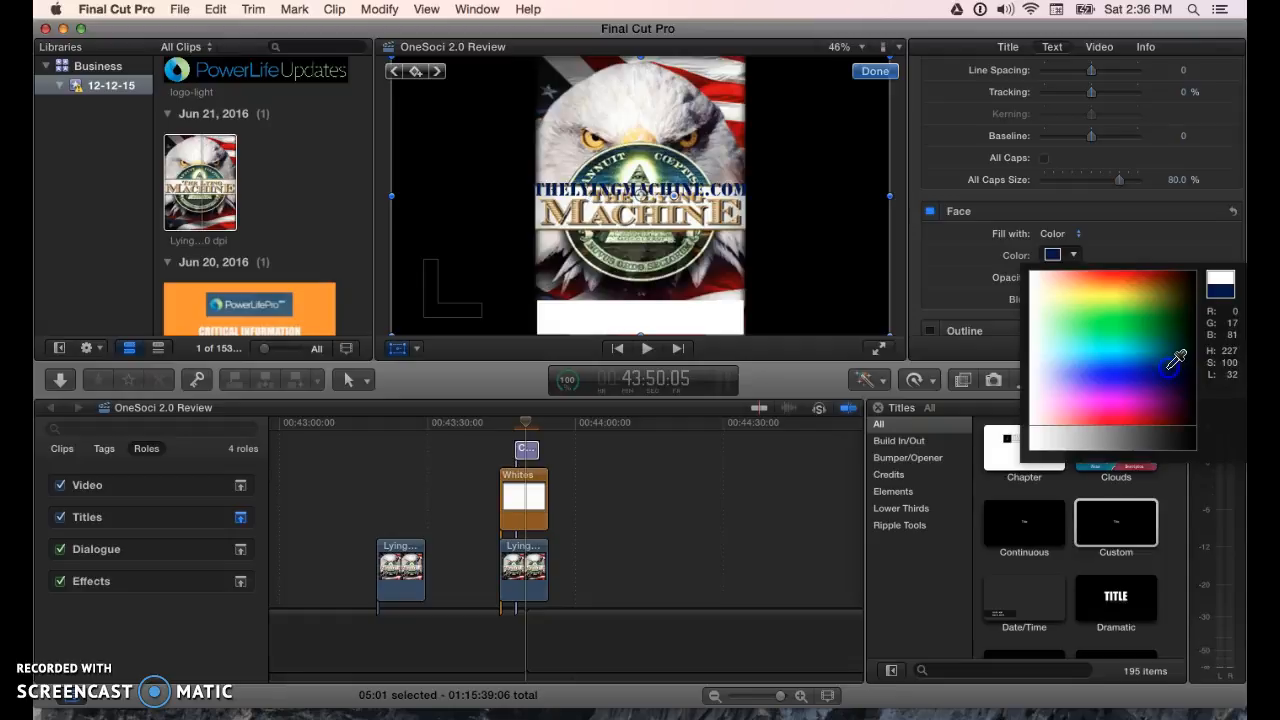
click(643, 129)
click(650, 192)
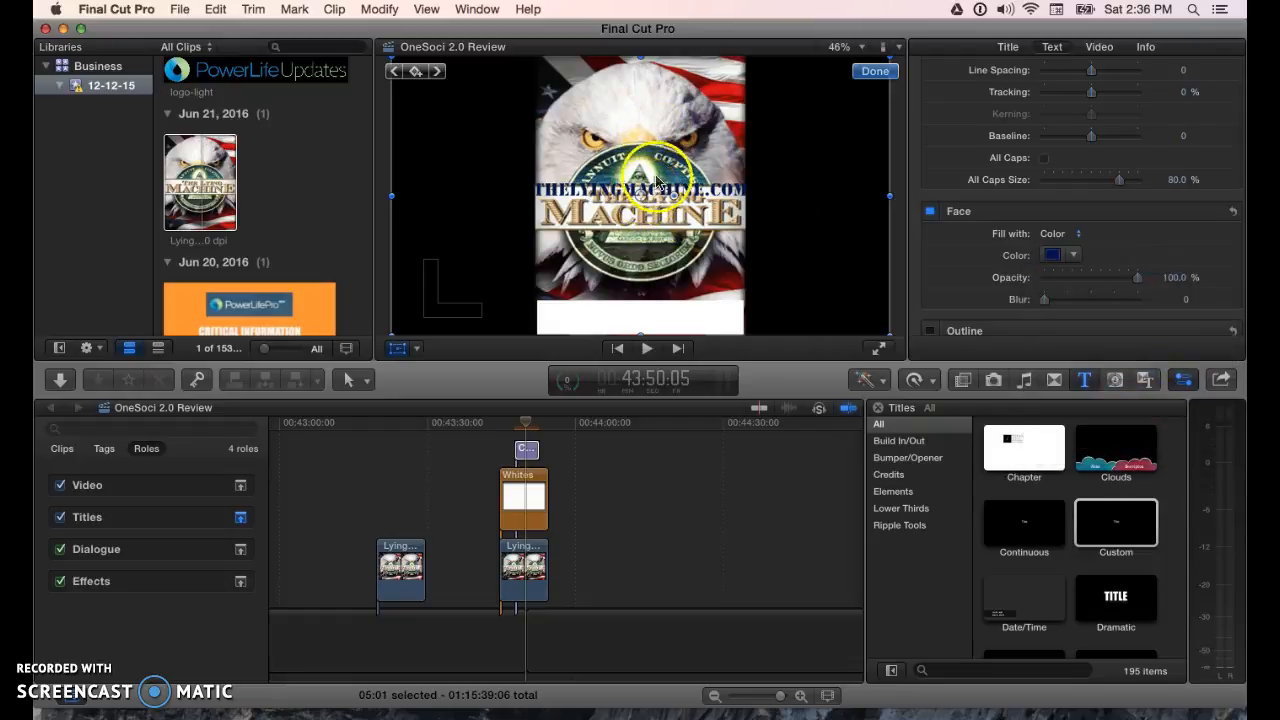
click(702, 210)
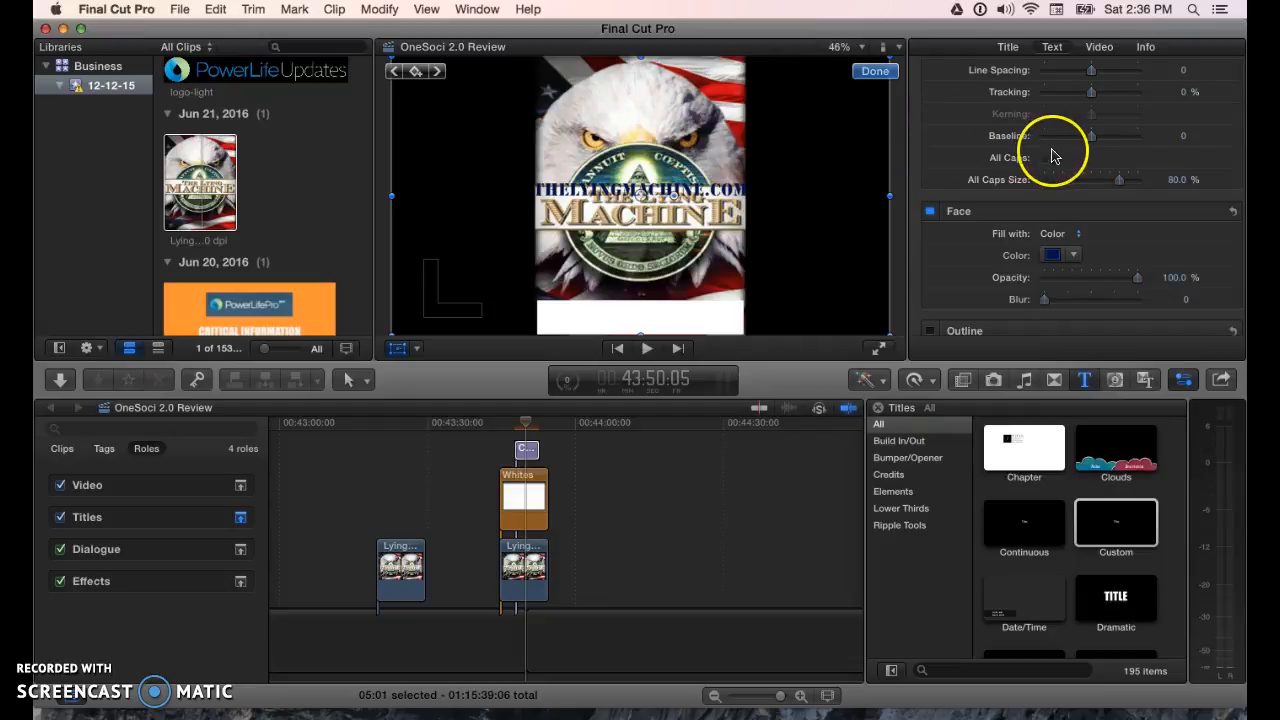
Set the TheLyingMachine.com title's text size to 65.
scroll(1051, 153, up, 5)
scroll(1051, 153, up, 3)
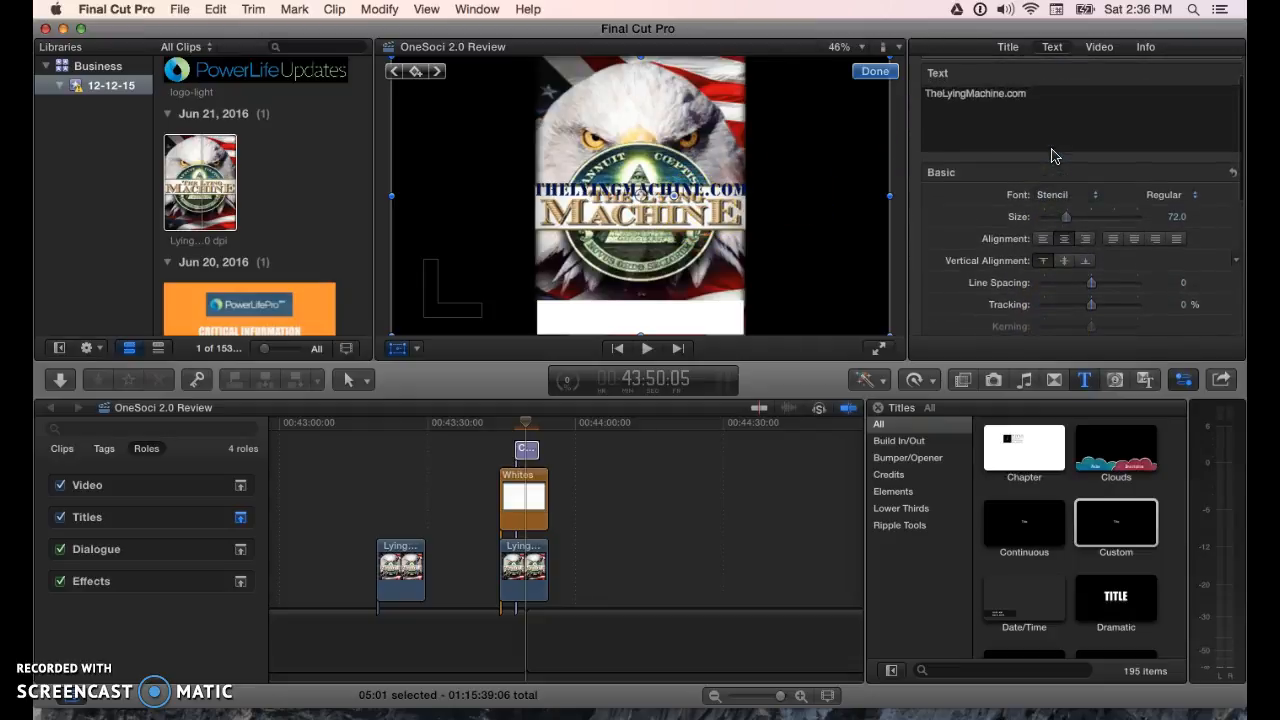
click(1012, 197)
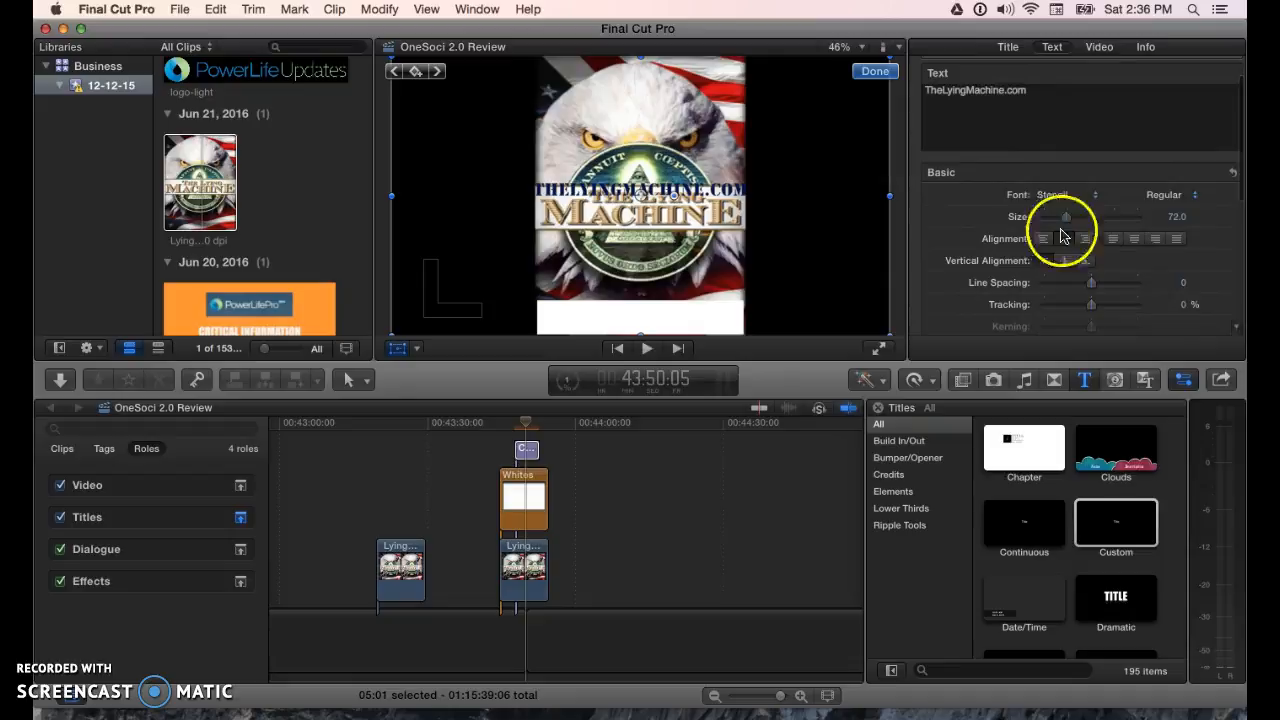
click(1178, 218)
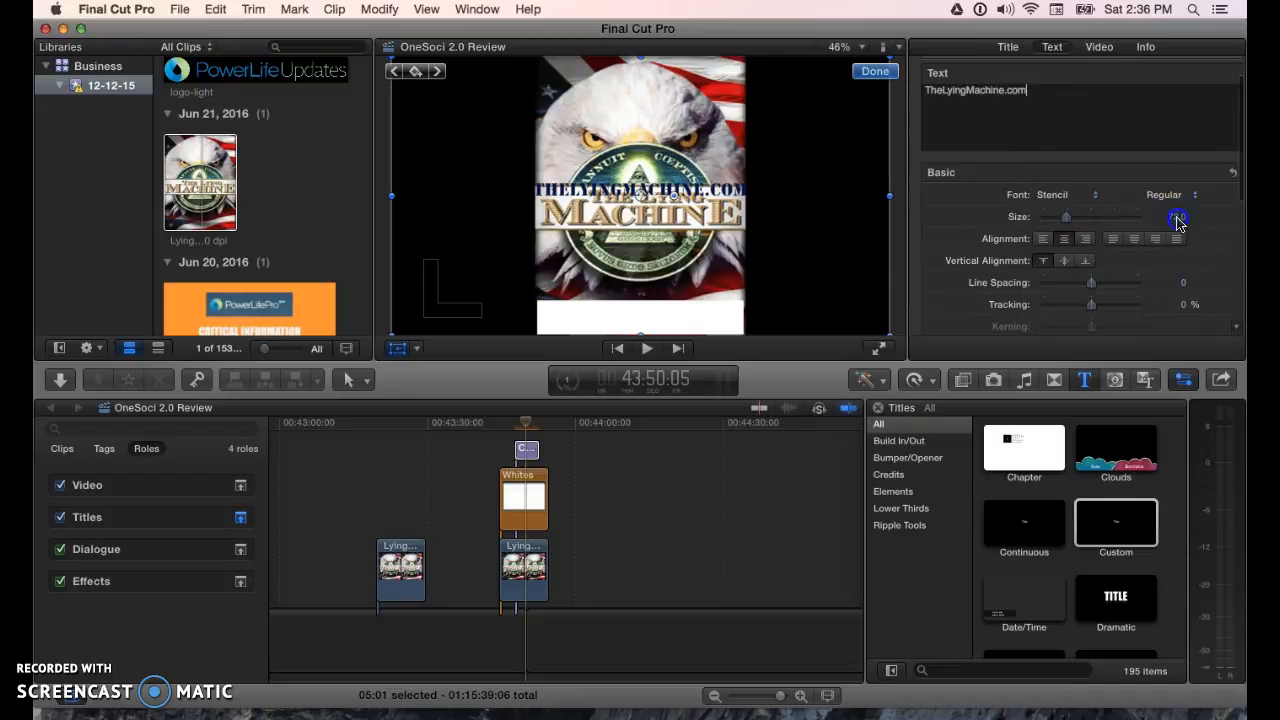
text(65)
key(Return)
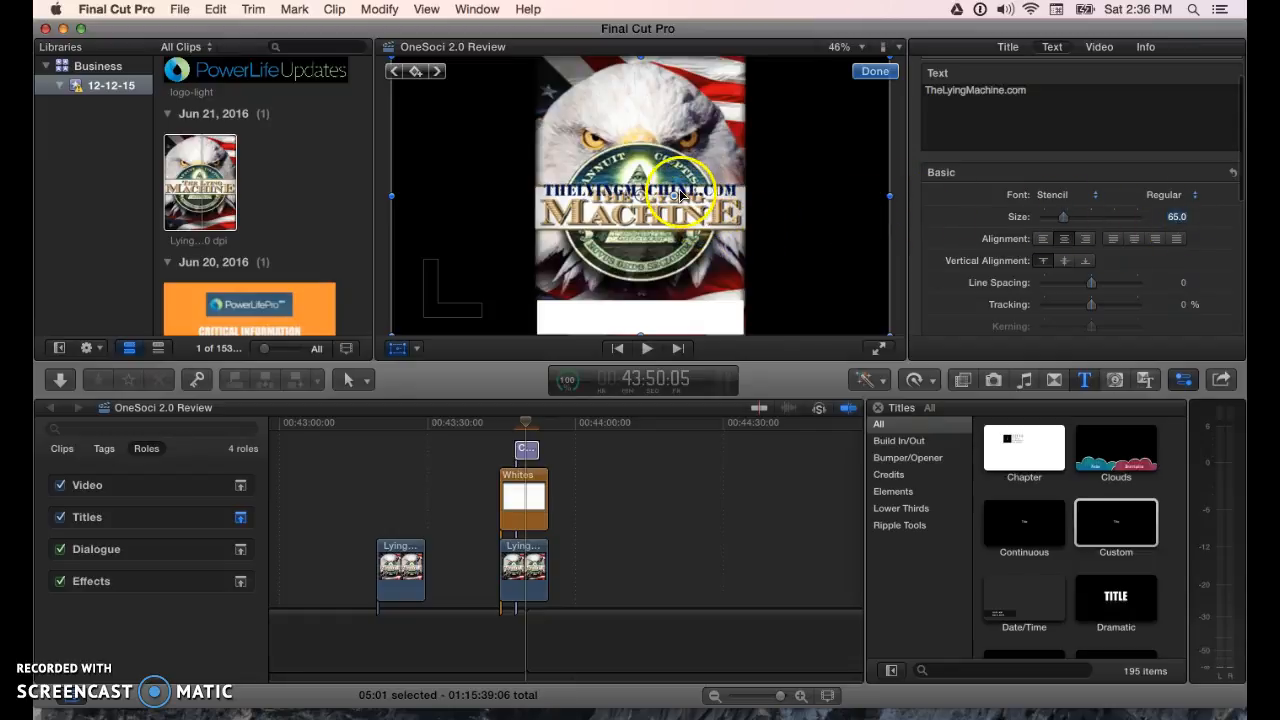
Add a second line reading OurFathersProductions.org beneath TheLyingMachine.com in the title text.
click(1027, 90)
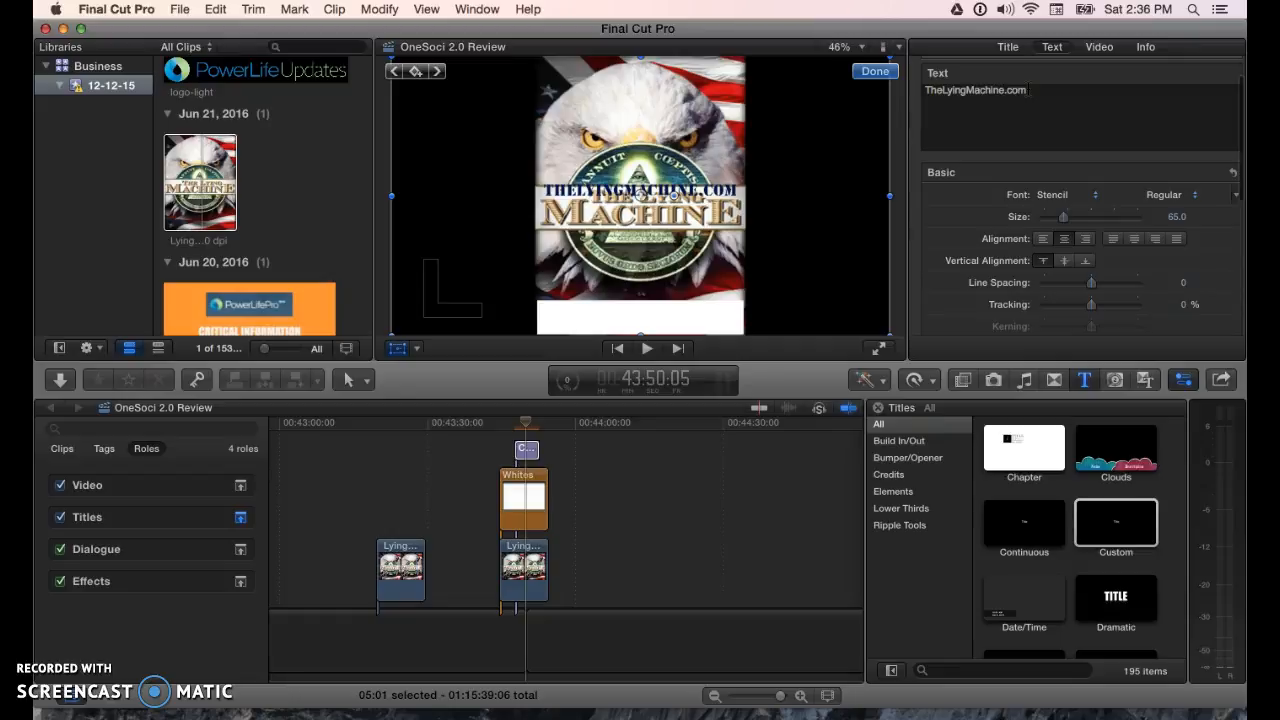
text(OurFathers)
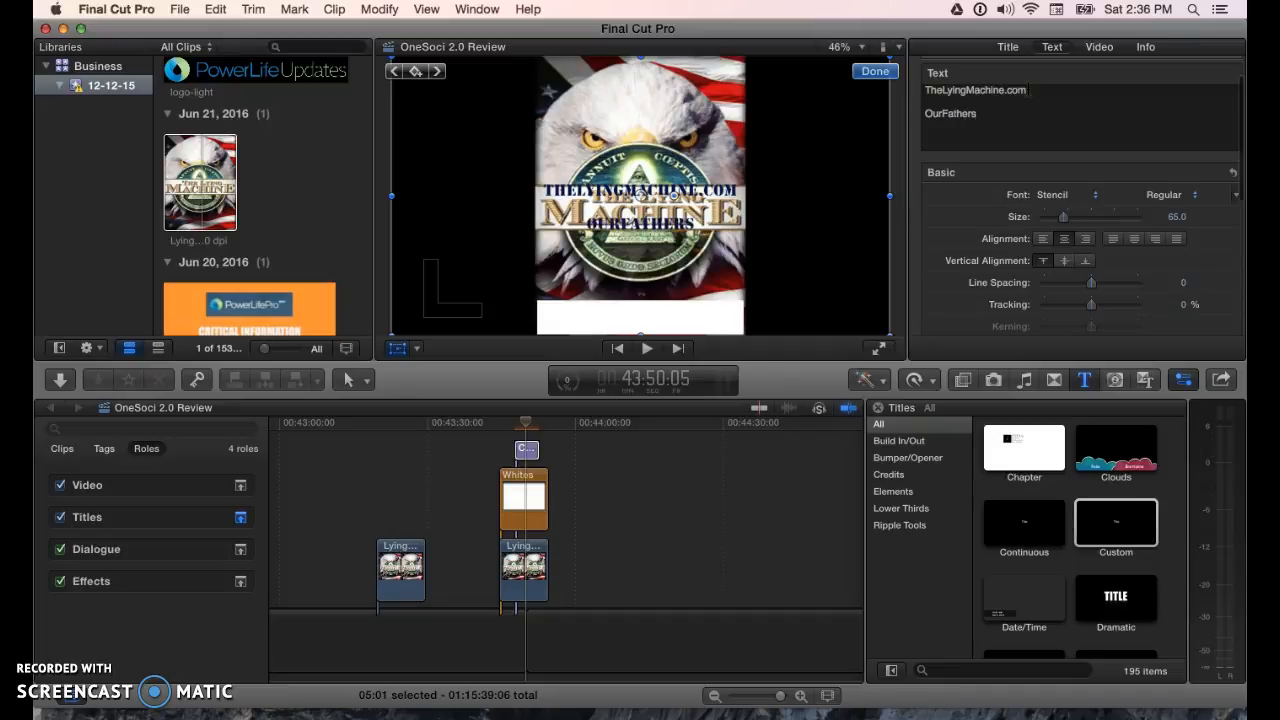
text(Productions.org)
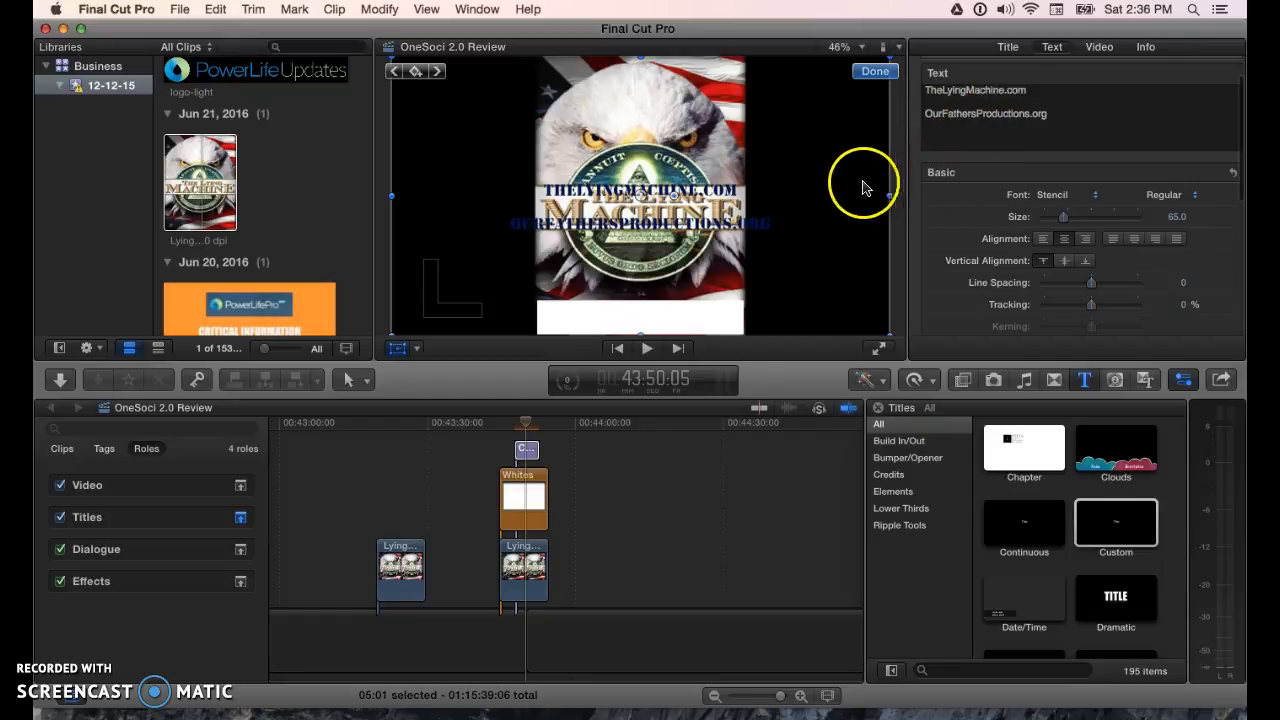
Reduce only the OurFathersProductions.org line's size, trying 60 and 55 before settling on 50.
click(1050, 116)
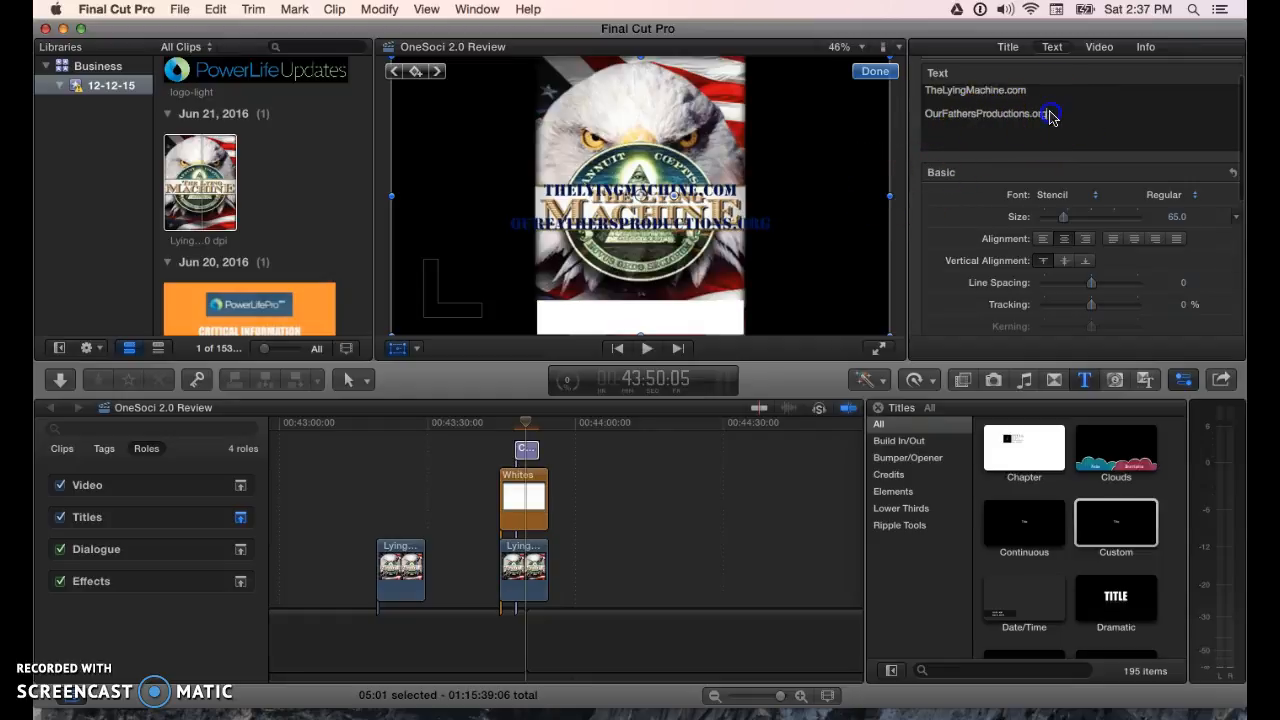
drag(1050, 116, 922, 119)
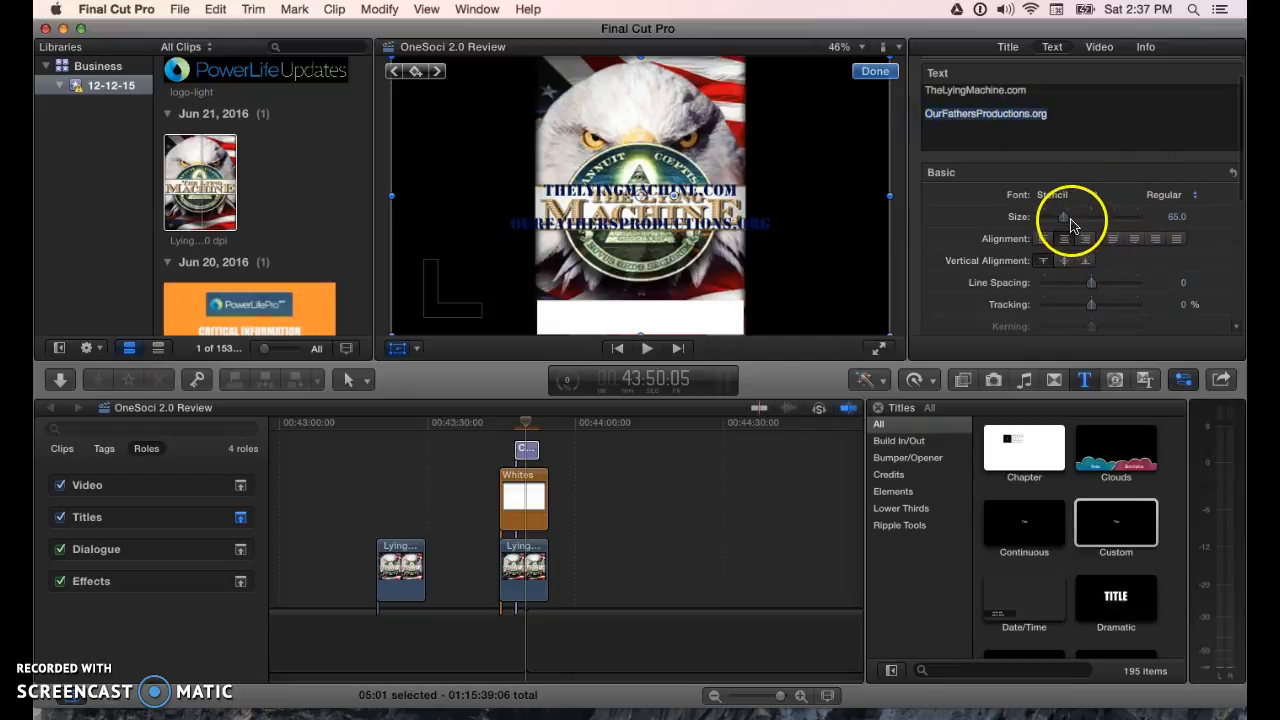
click(1178, 220)
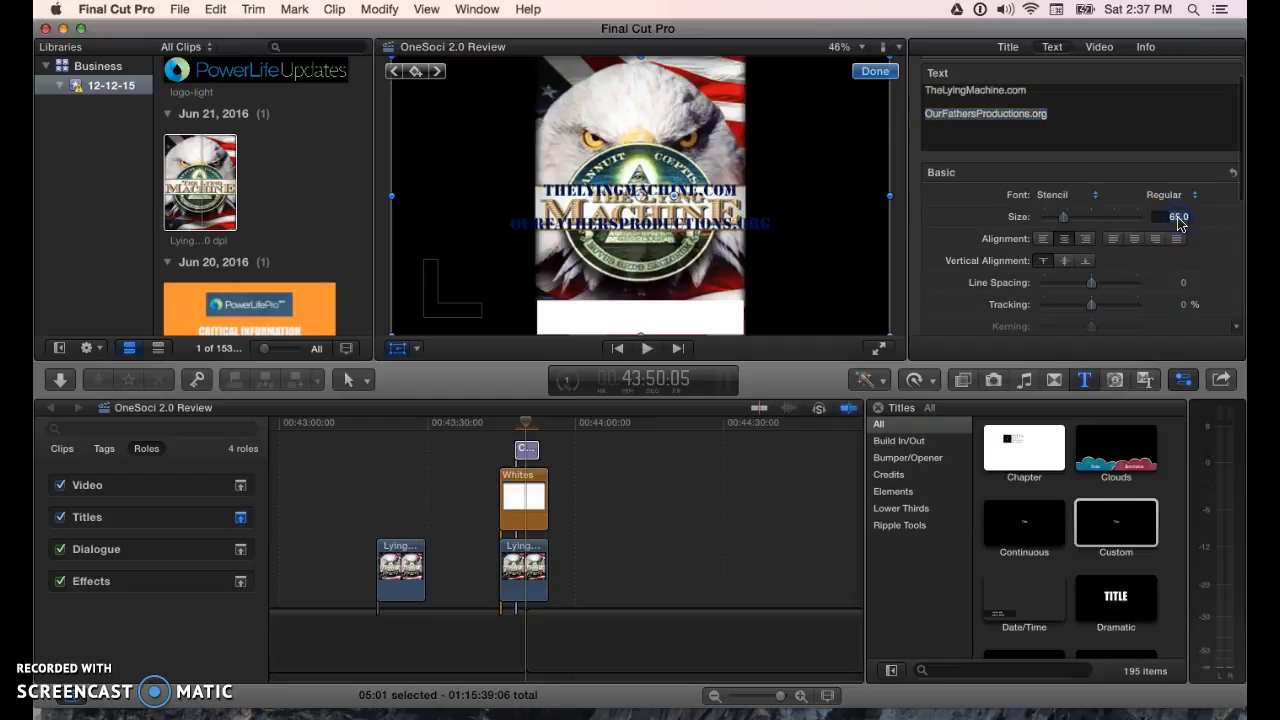
text(50)
key(Return)
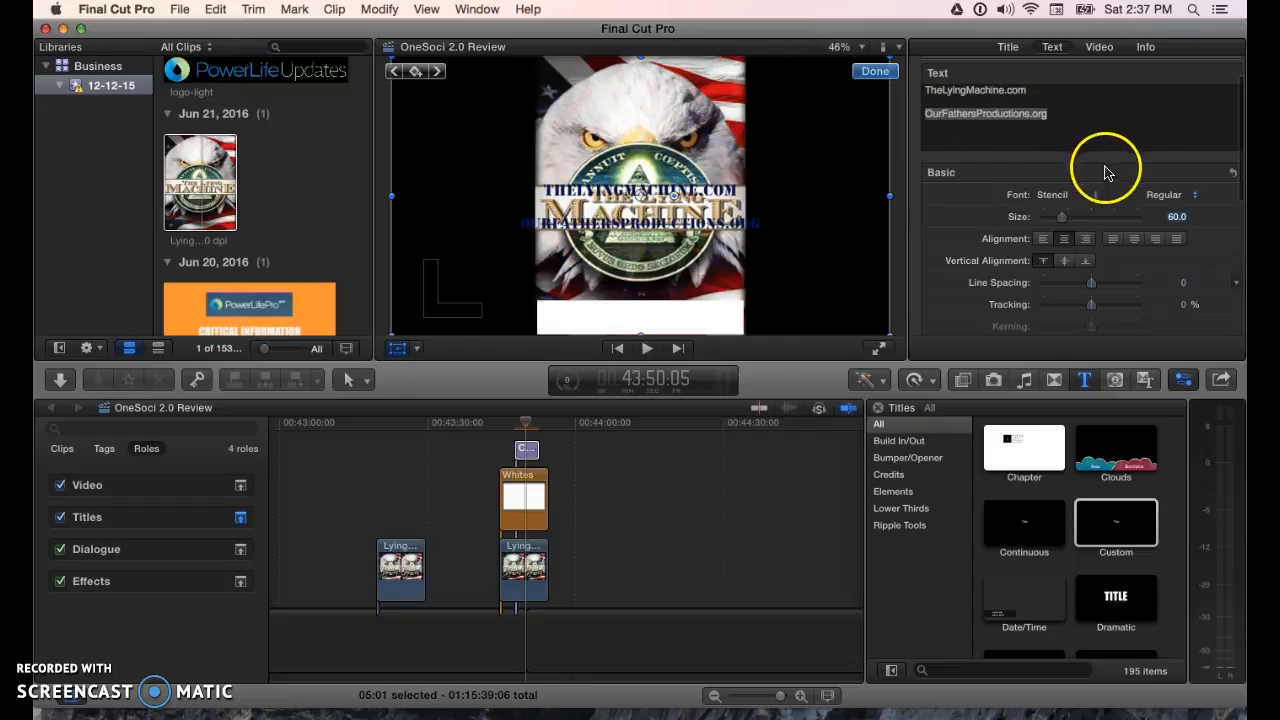
click(1177, 220)
text(55)
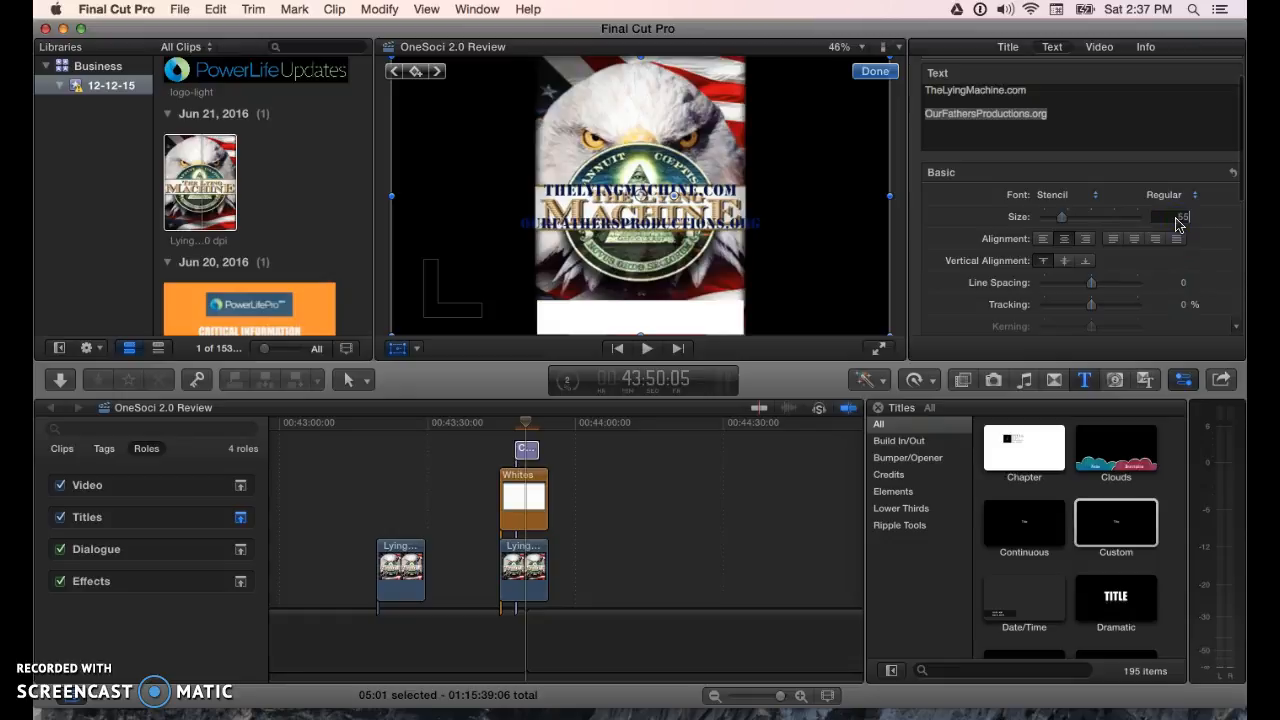
key(Return)
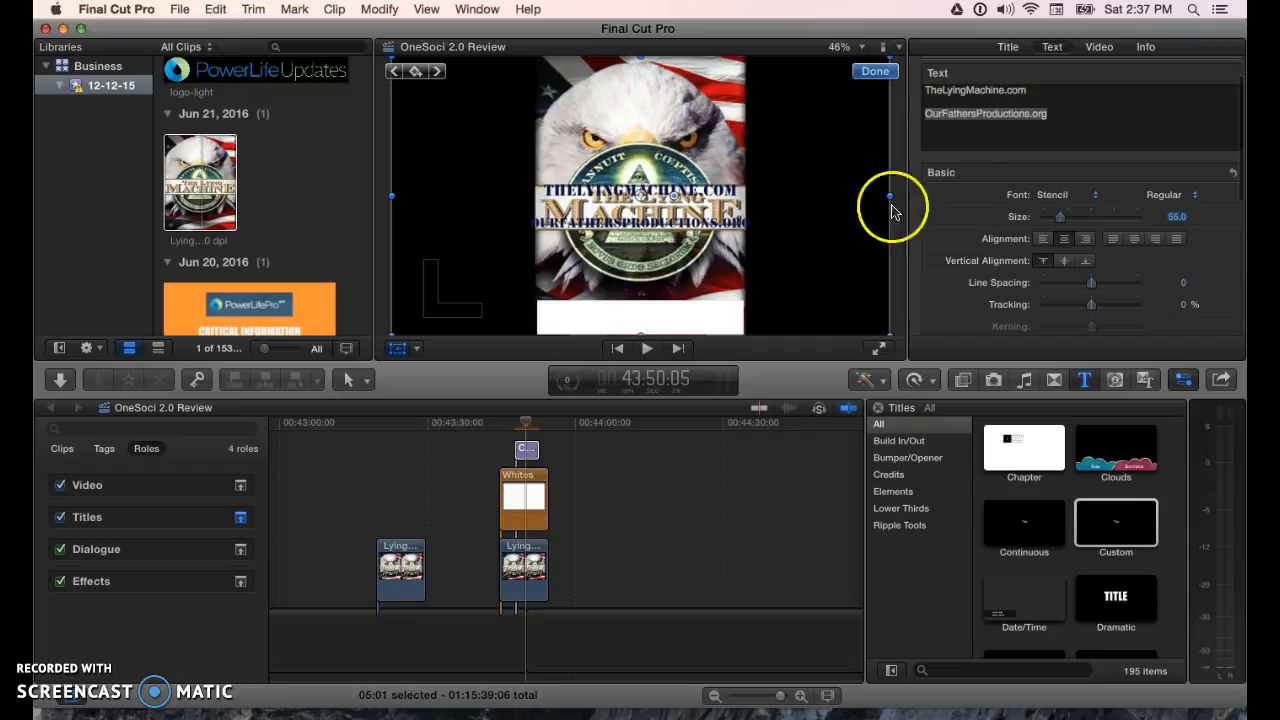
click(1177, 217)
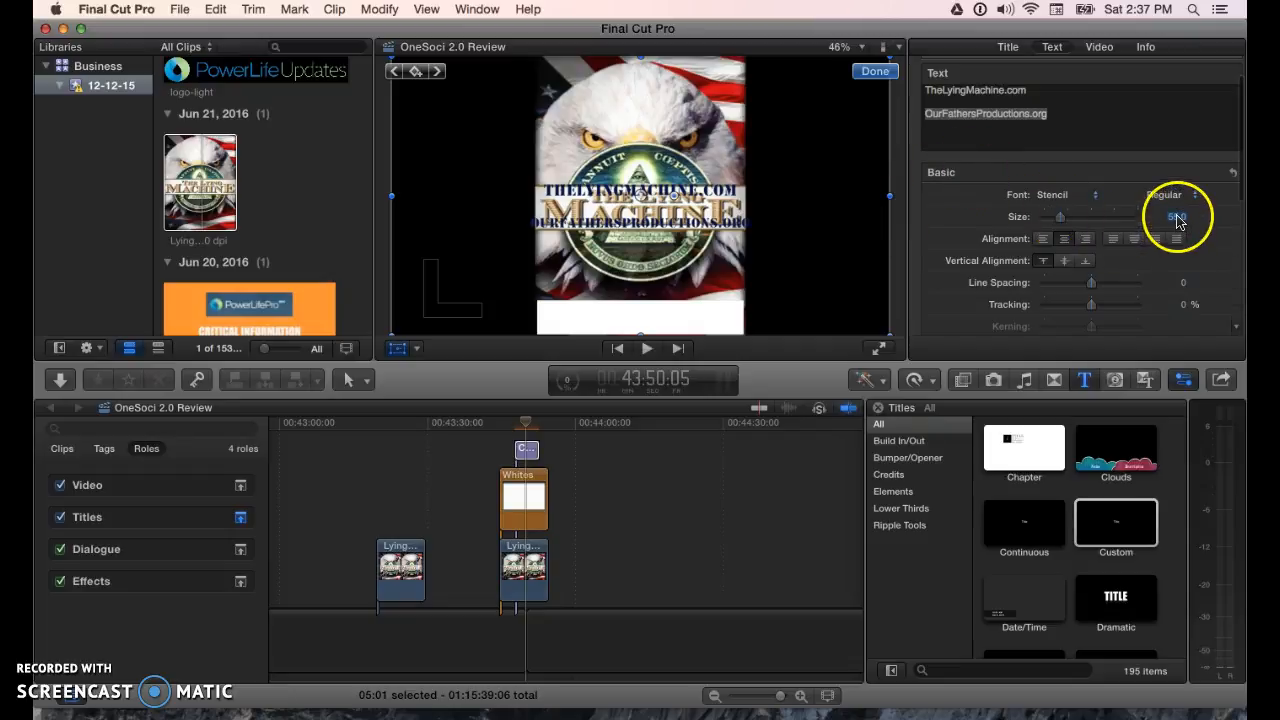
key(BackSpace)
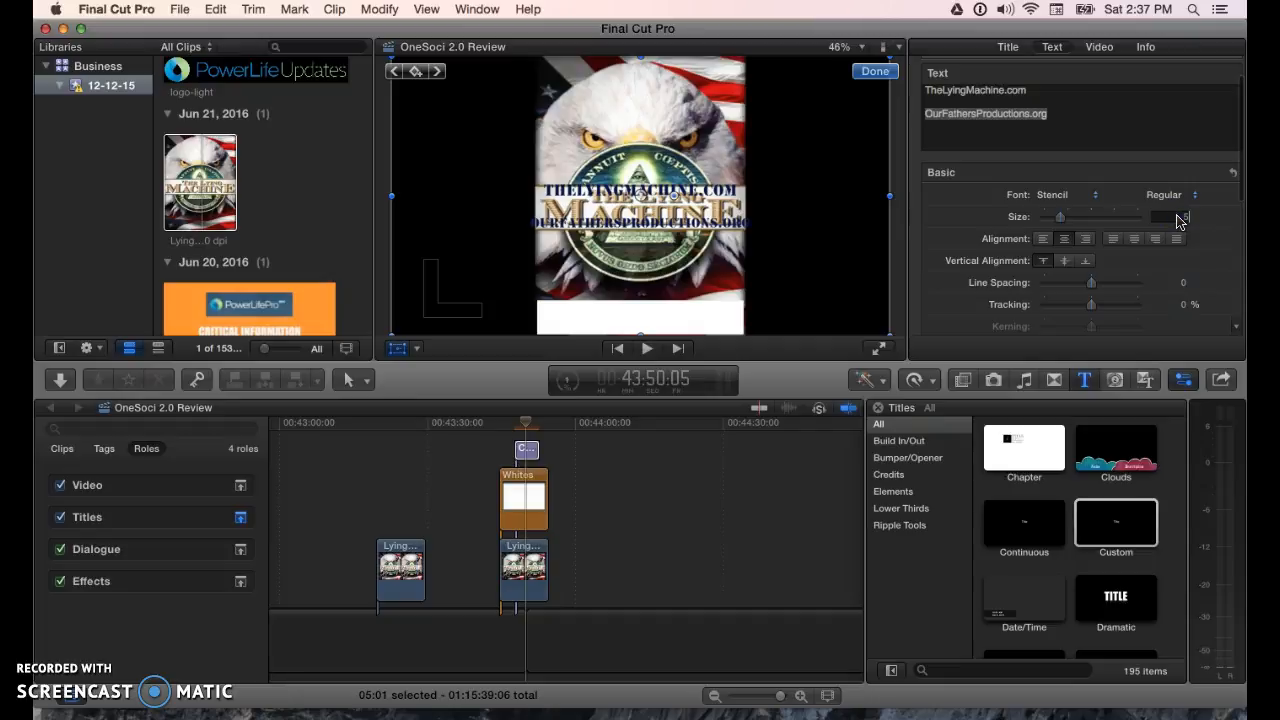
text(50)
key(Return)
click(1178, 220)
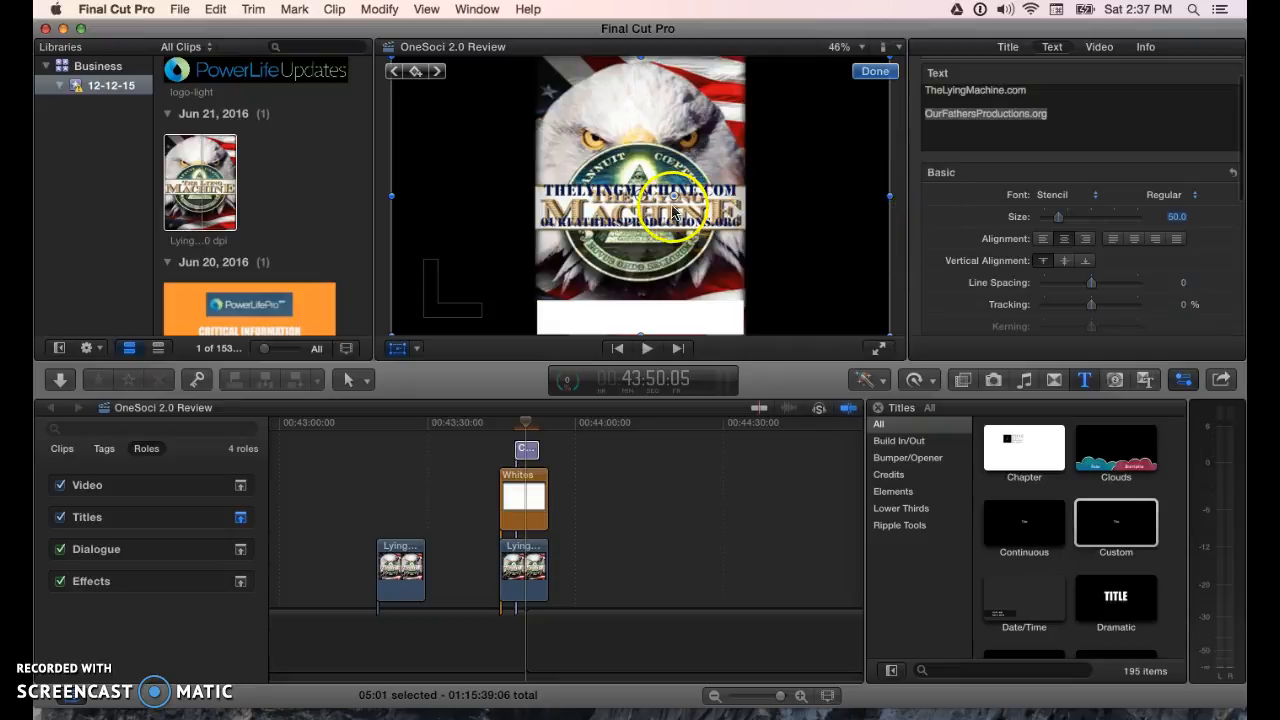
Move the two-line title down in the viewer onto the white bar below the poster artwork.
click(835, 206)
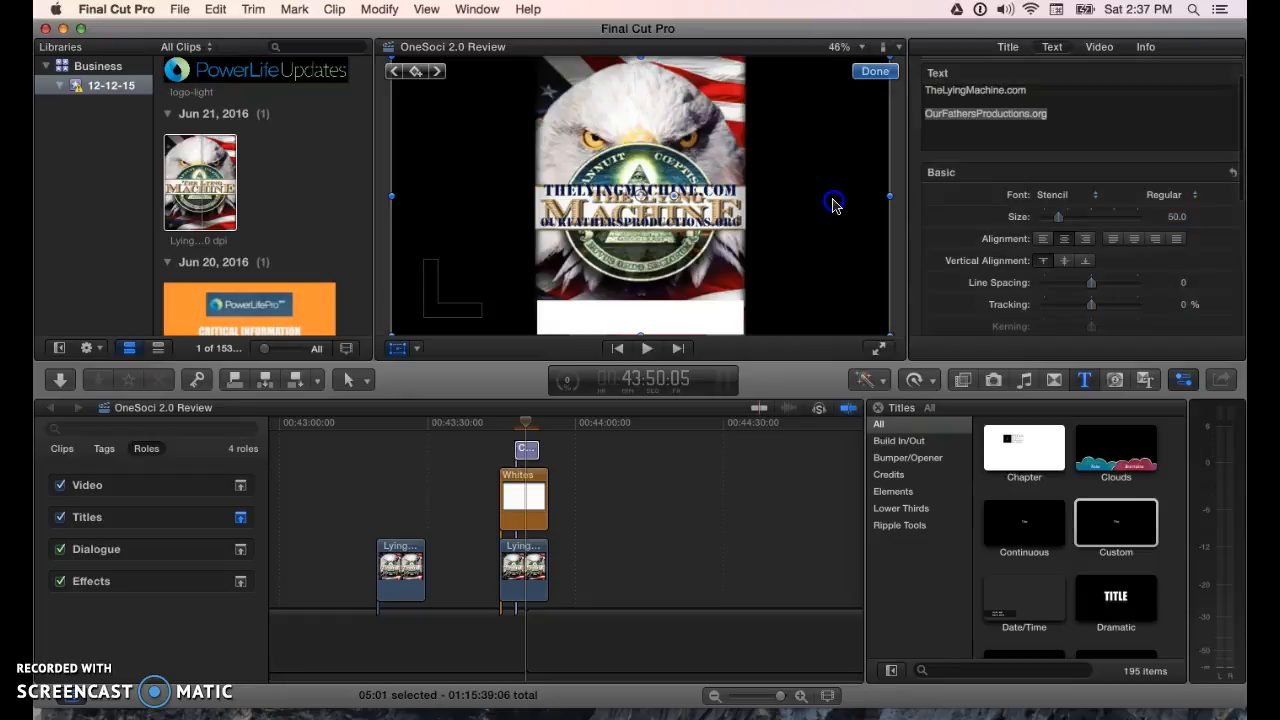
drag(833, 201, 840, 288)
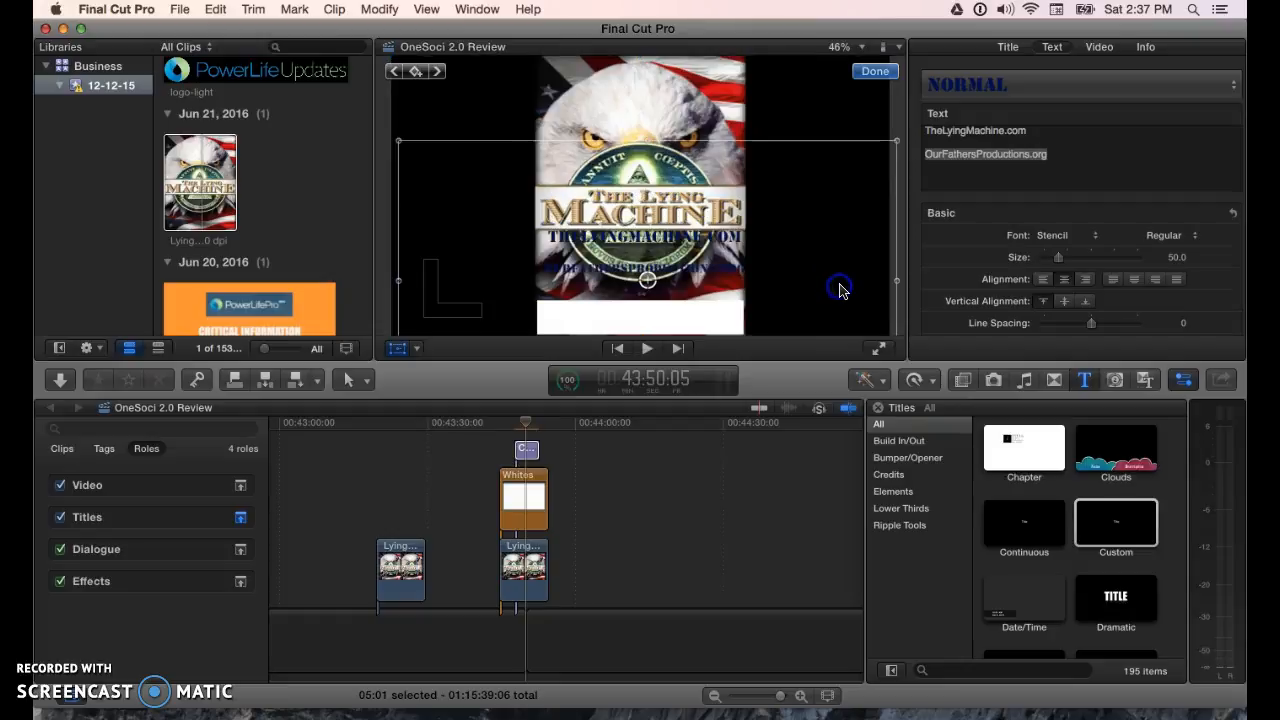
click(837, 234)
drag(837, 237, 838, 266)
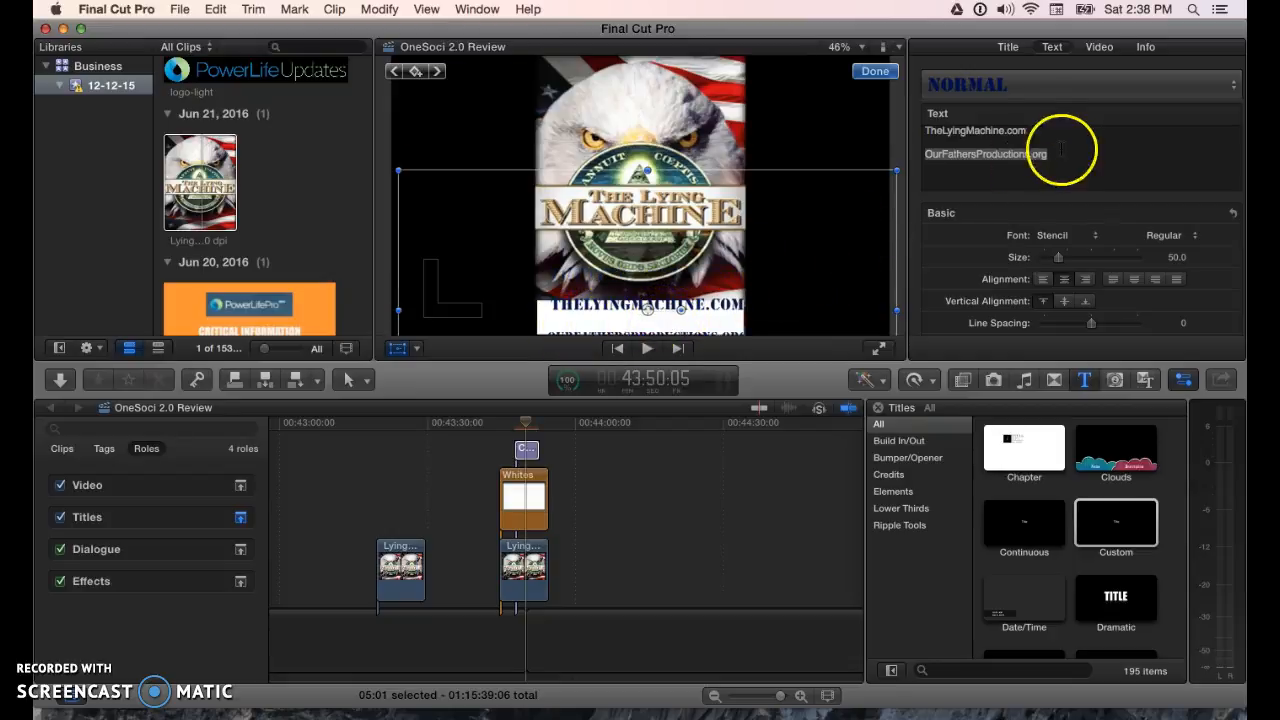
Set the line spacing to -5 with the insertion point at the start of the OurFathersProductions.org line.
click(926, 154)
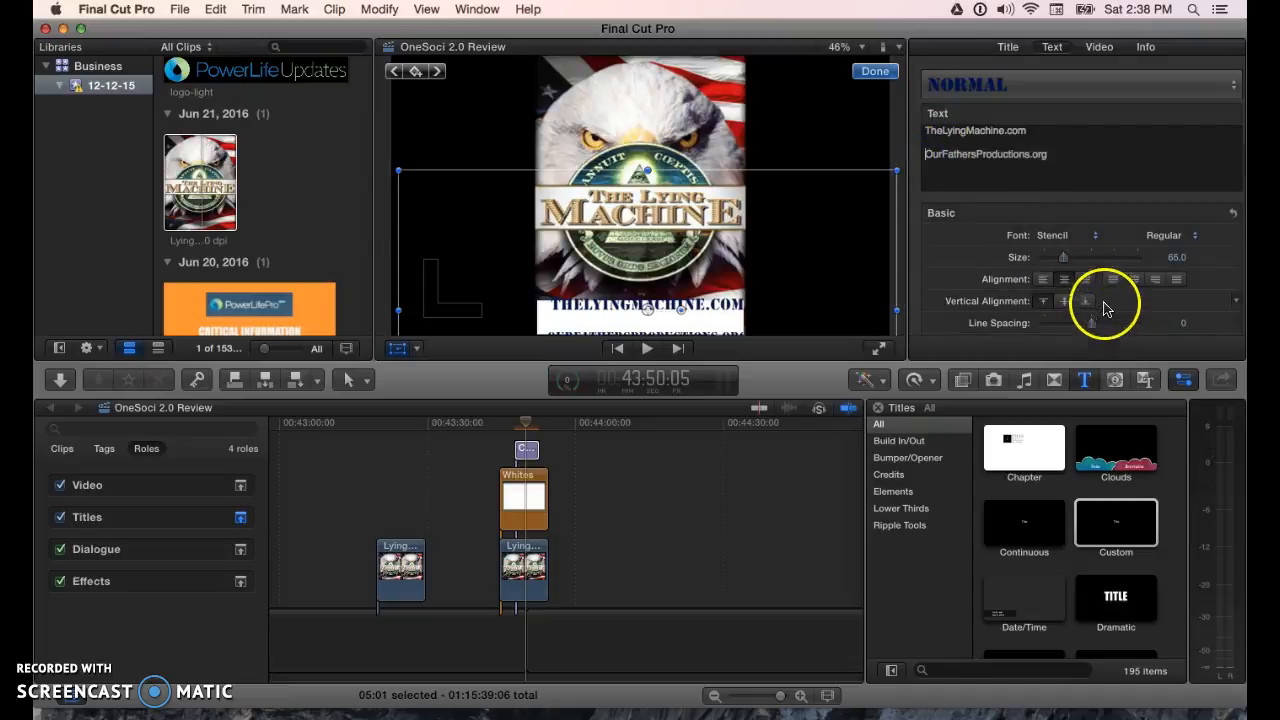
scroll(1097, 300, down, 3)
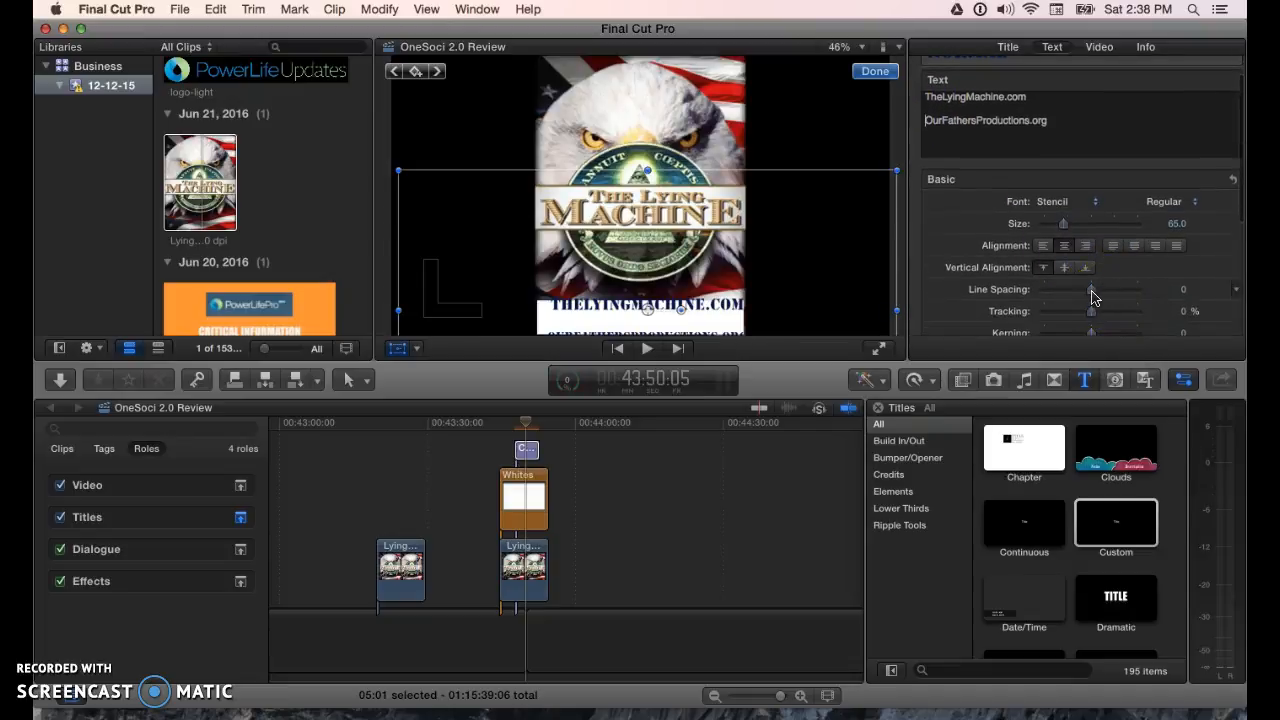
drag(1090, 290, 1062, 292)
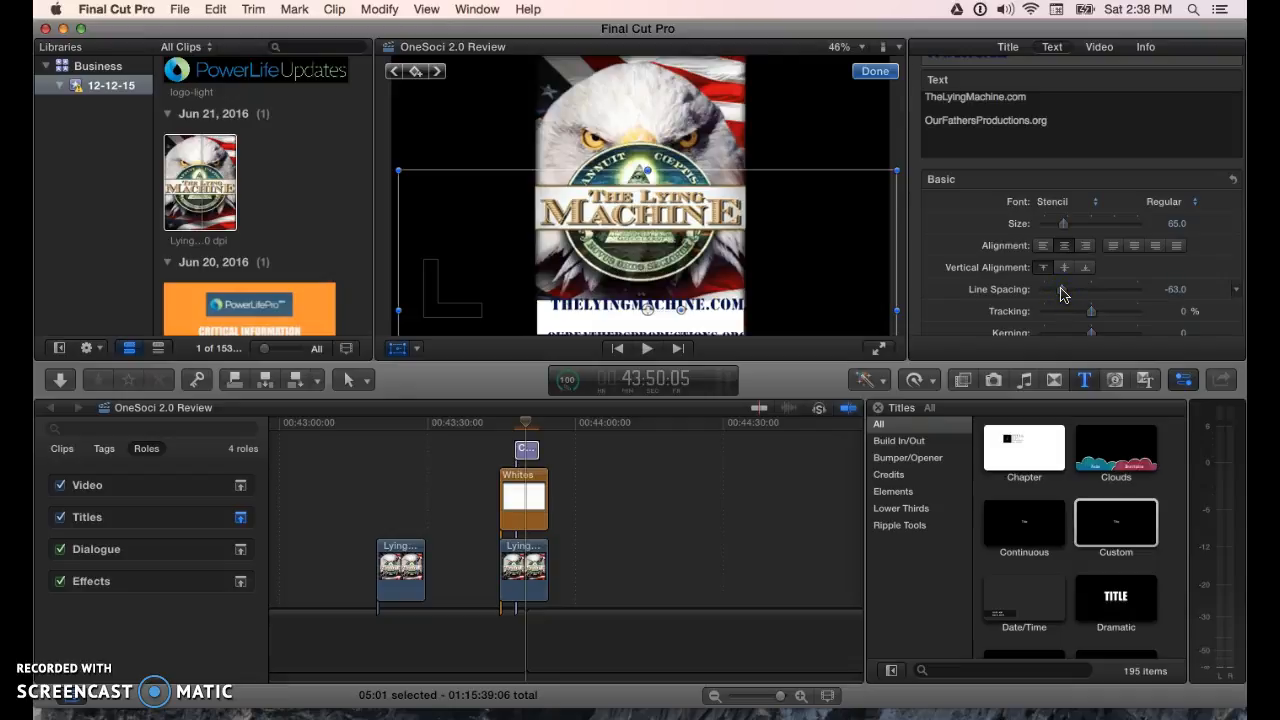
drag(1066, 292, 1093, 292)
Set the baseline to -57 at the start of the OurFathersProductions.org line.
scroll(1093, 292, down, 2)
click(1093, 310)
drag(1095, 312, 1072, 316)
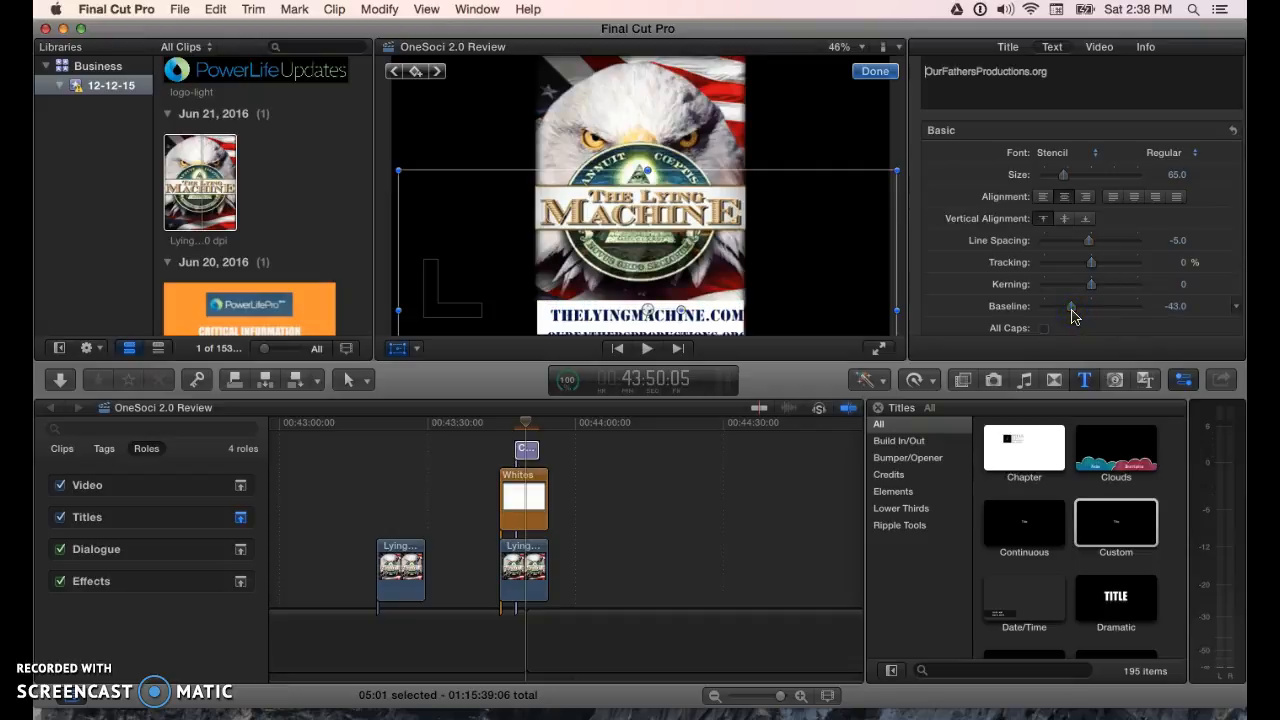
drag(1071, 314, 1064, 314)
Nudge the title slightly up and left so both lines sit centred on the white bar, and finish the transform.
click(820, 293)
mouse_move(820, 293)
mouse_down()
mouse_move(817, 272)
mouse_move(815, 285)
mouse_up()
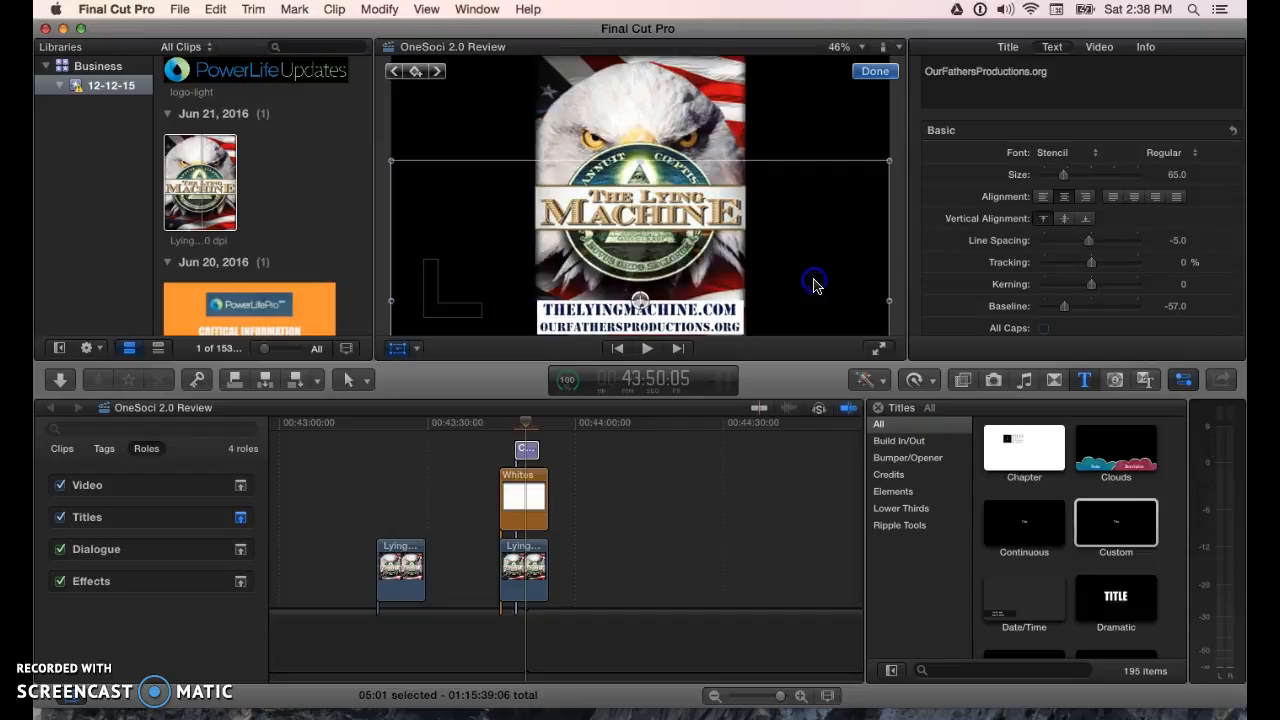
click(875, 71)
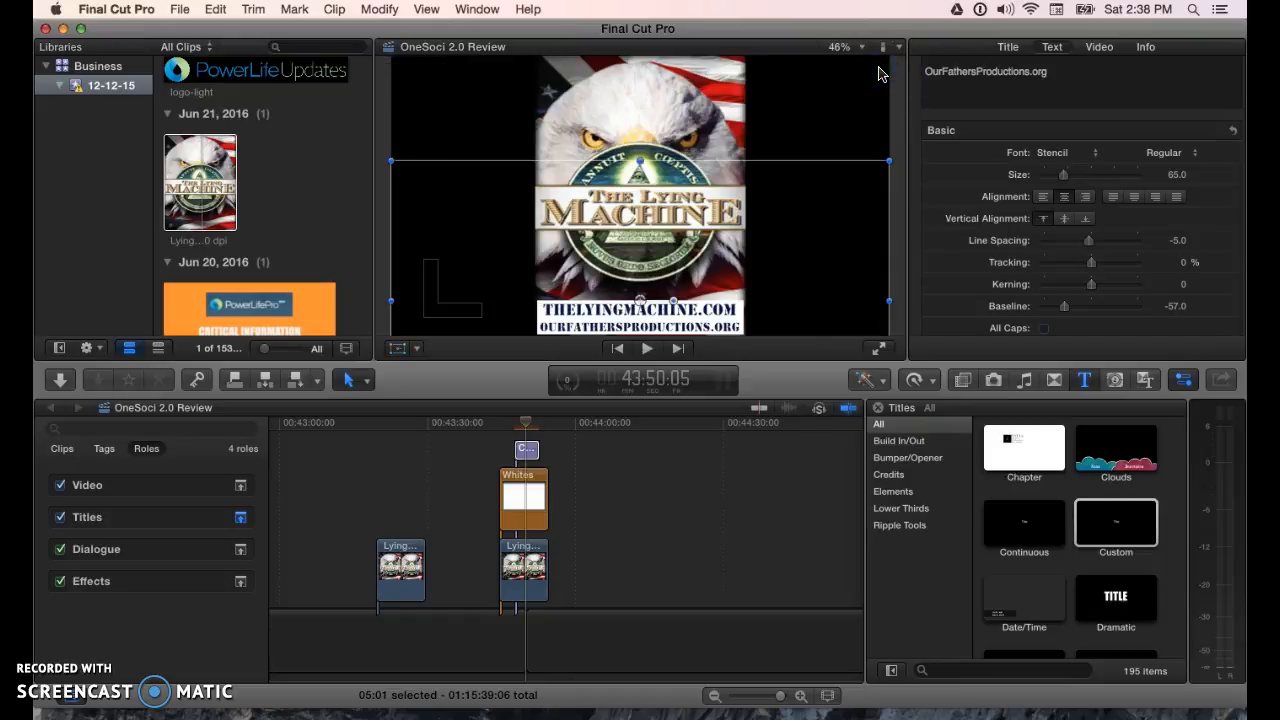
click(864, 77)
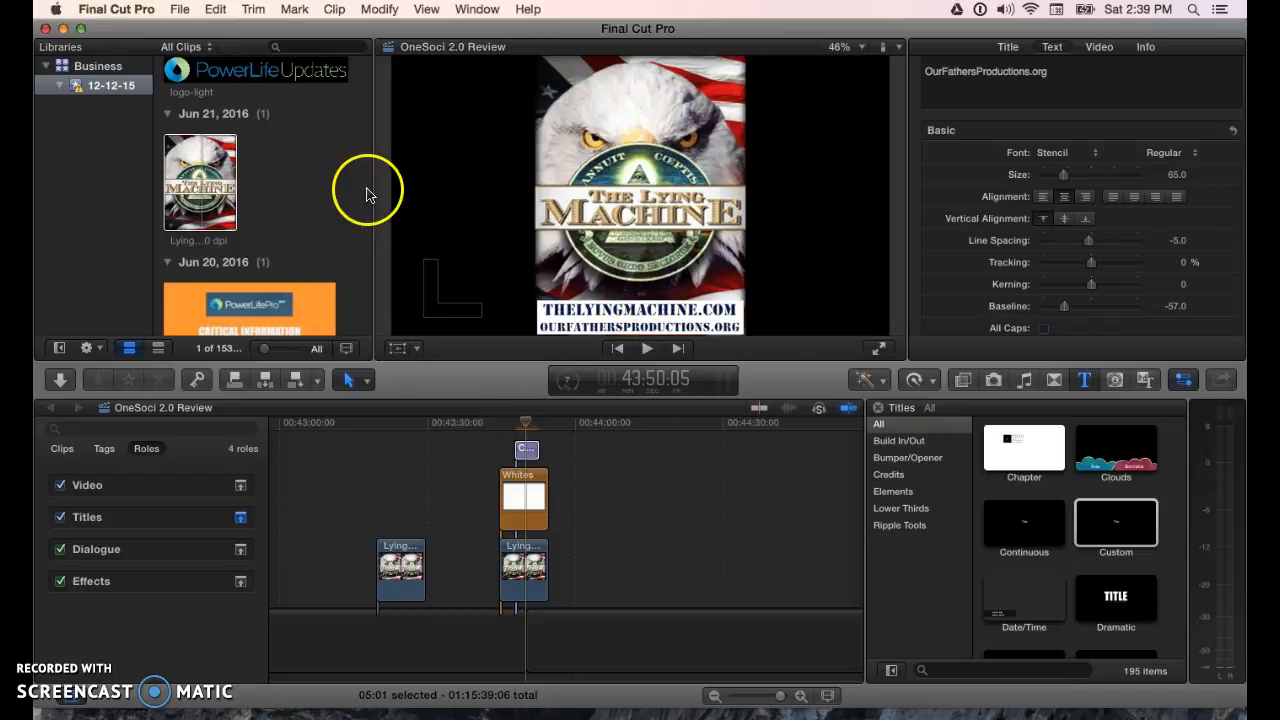
Start a Save Current Frame export of the poster and title it Poster w/ urls.
click(180, 9)
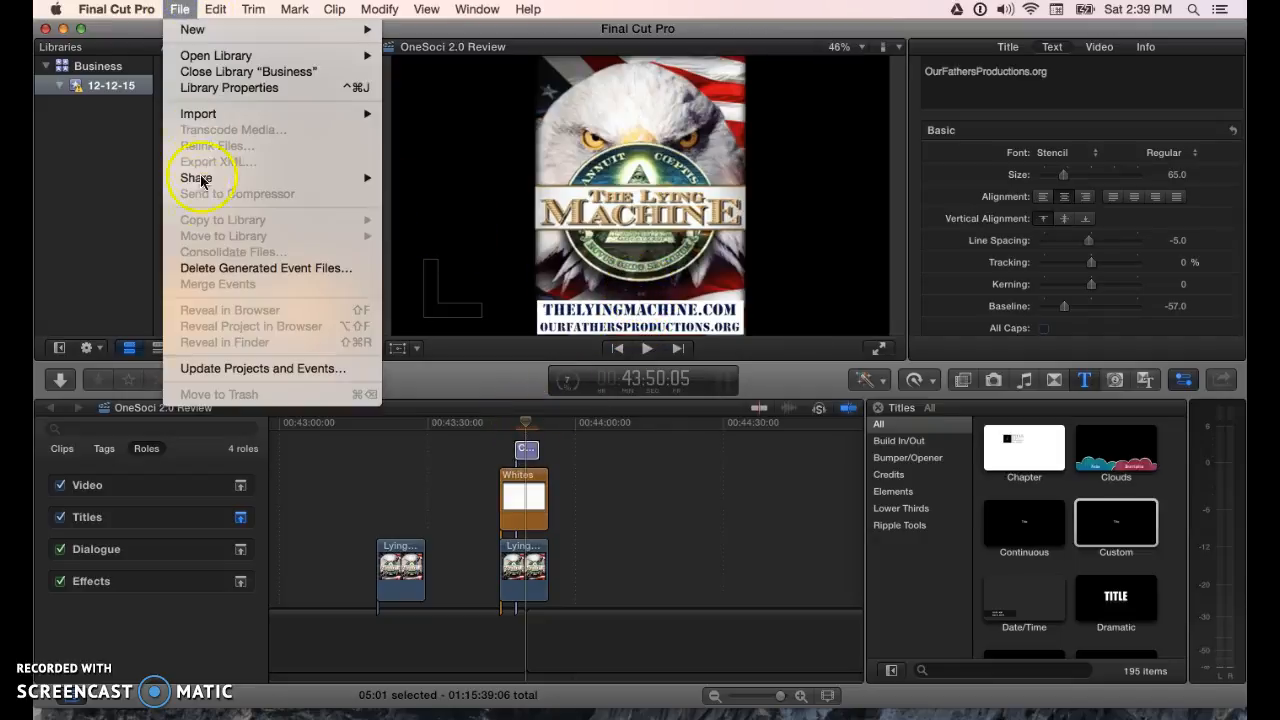
mouse_move(203, 178)
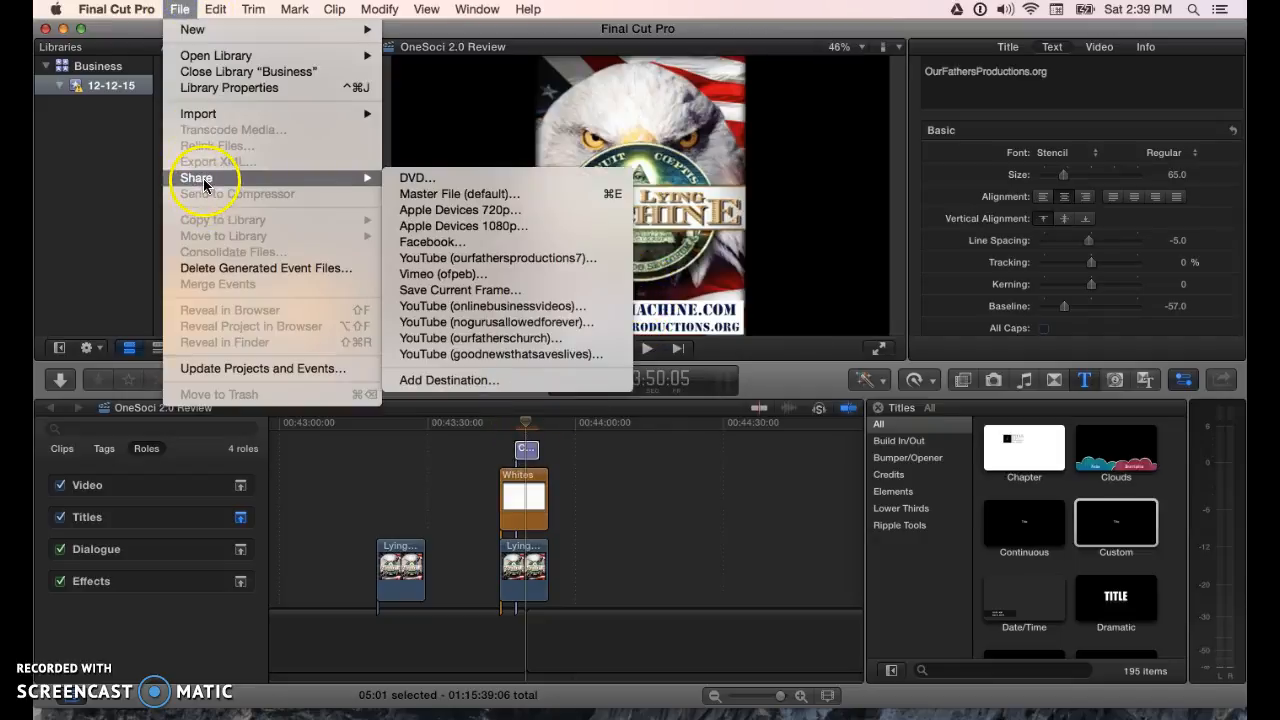
click(447, 291)
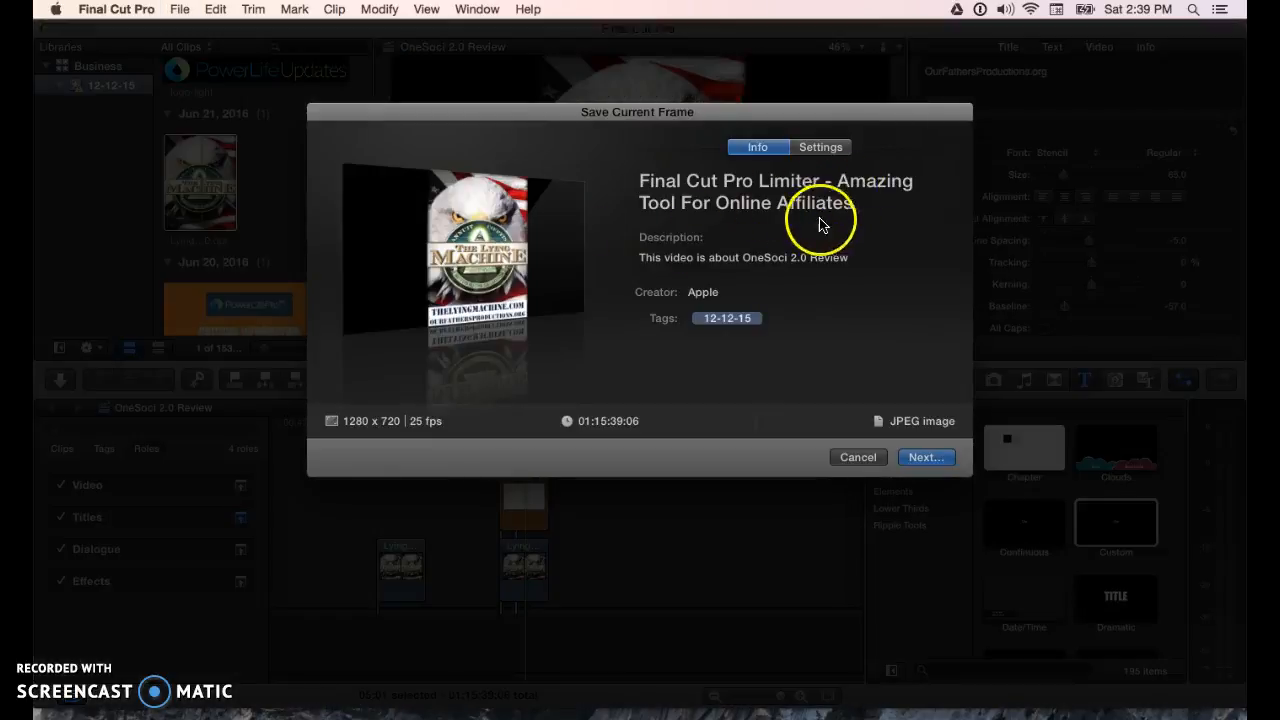
drag(853, 205, 658, 160)
text(Pos)
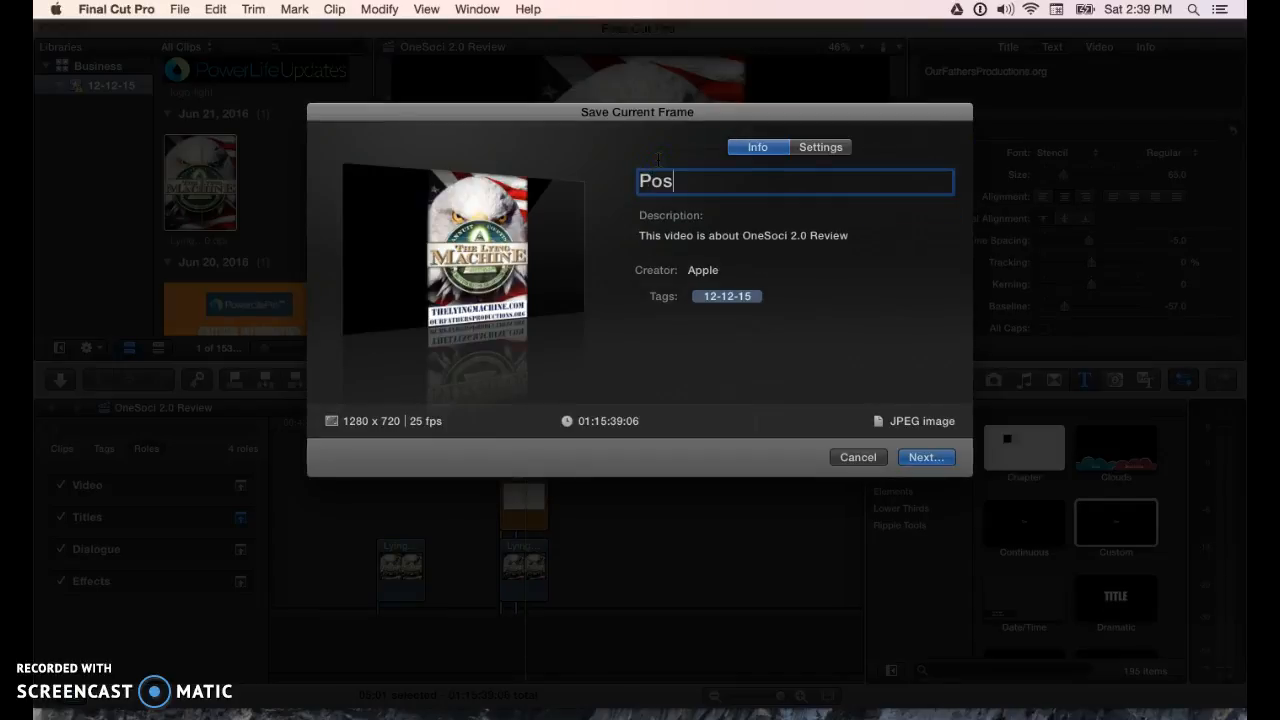
text(ter w/)
text(rls)
Save the frame as a JPEG image named Poster w/ urls in Documents, and dismiss the share notification.
click(820, 148)
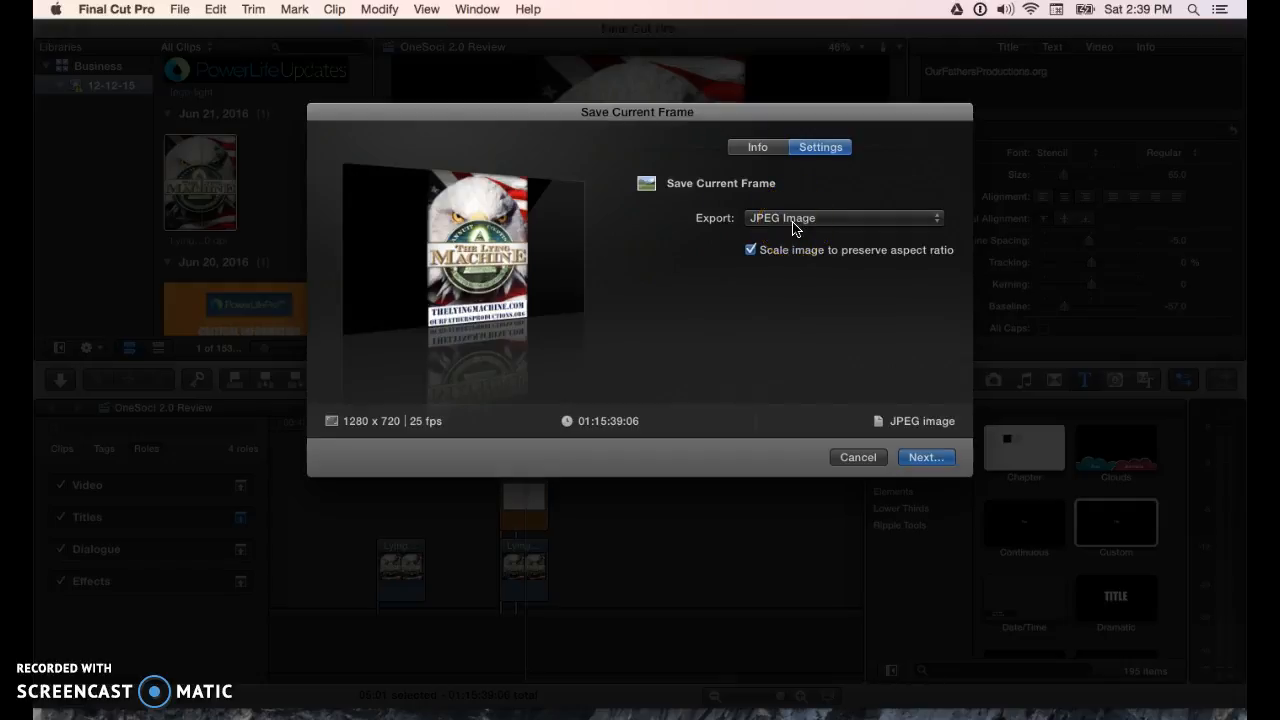
click(921, 459)
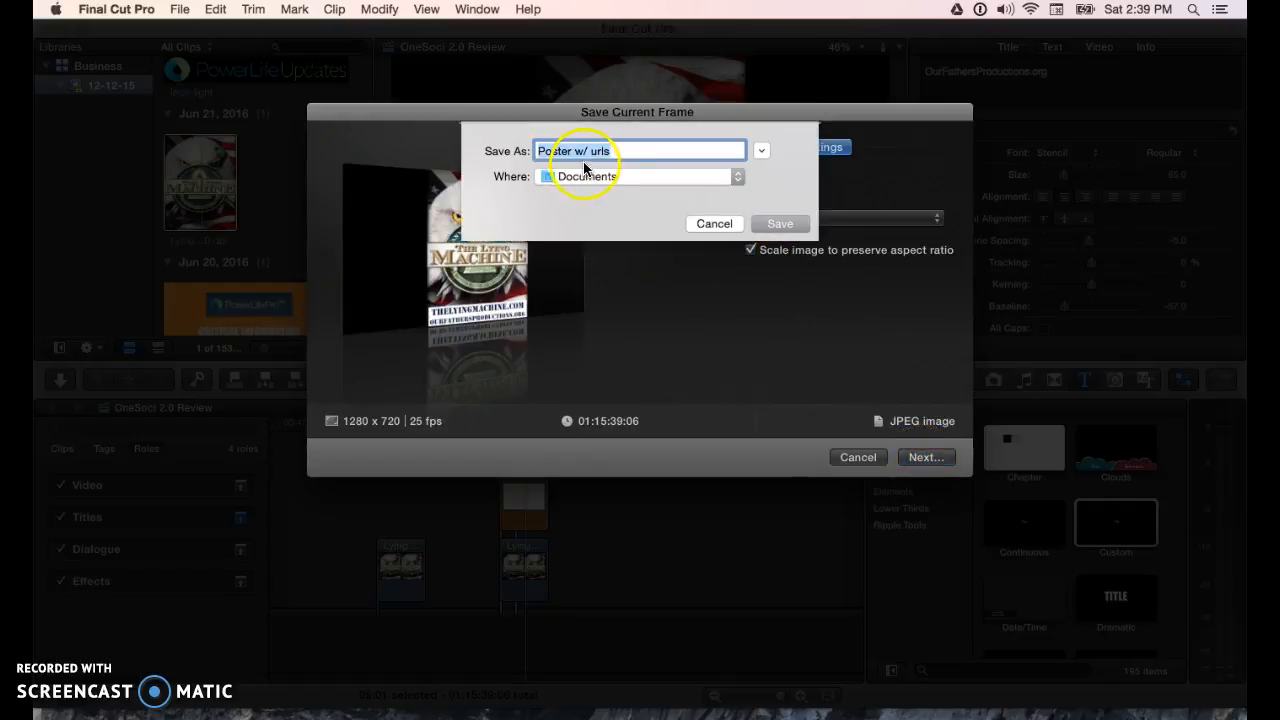
click(765, 222)
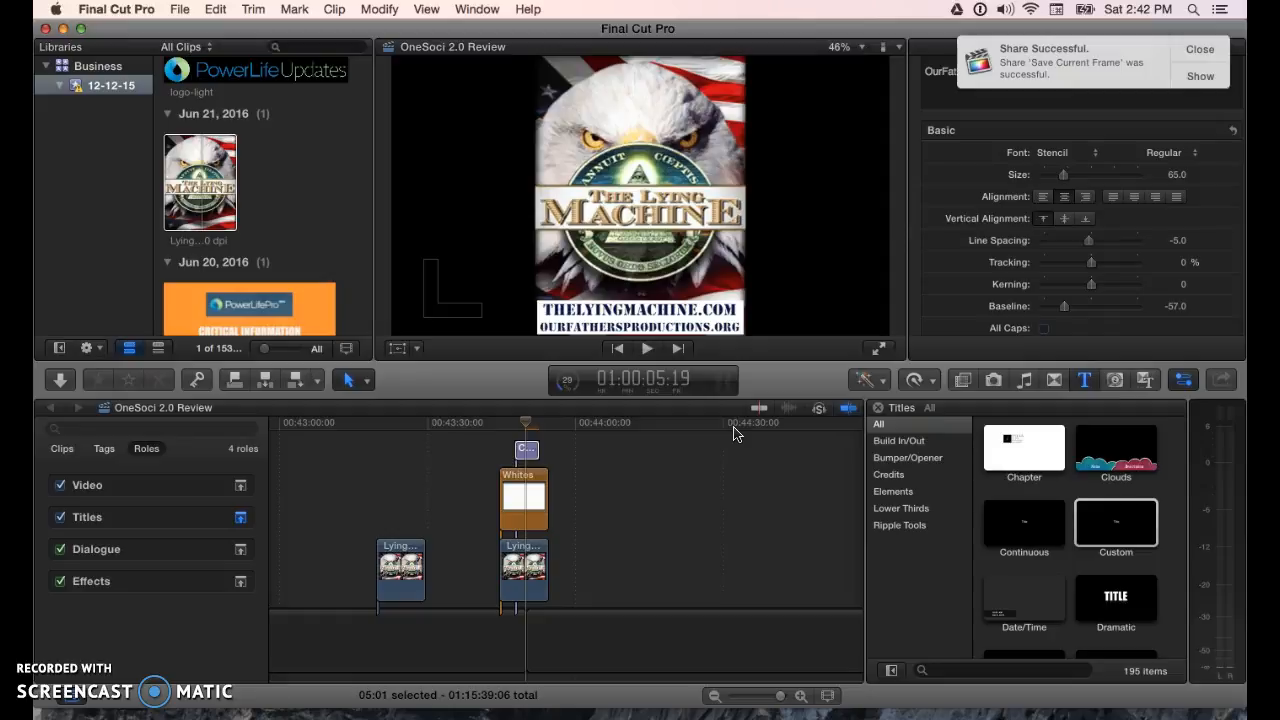
click(1181, 50)
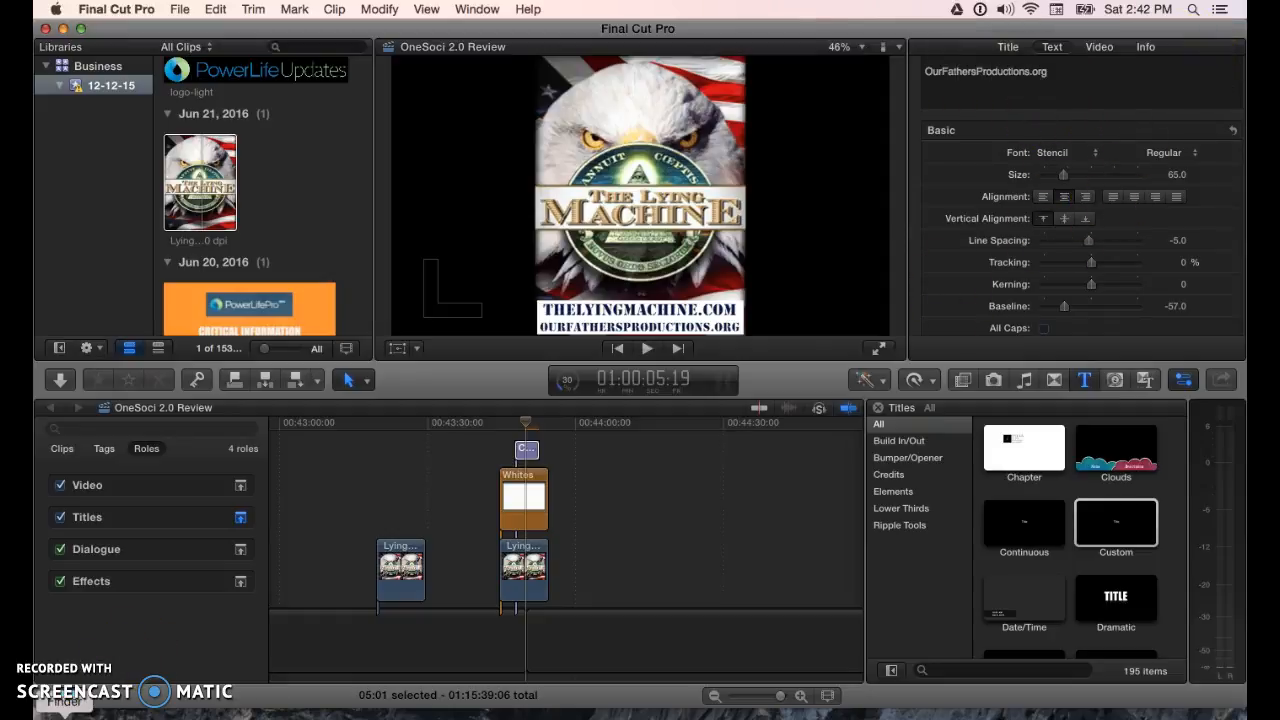
Switch to Finder and preview the exported Poster w/ urls.jpg in the Documents folder.
click(63, 712)
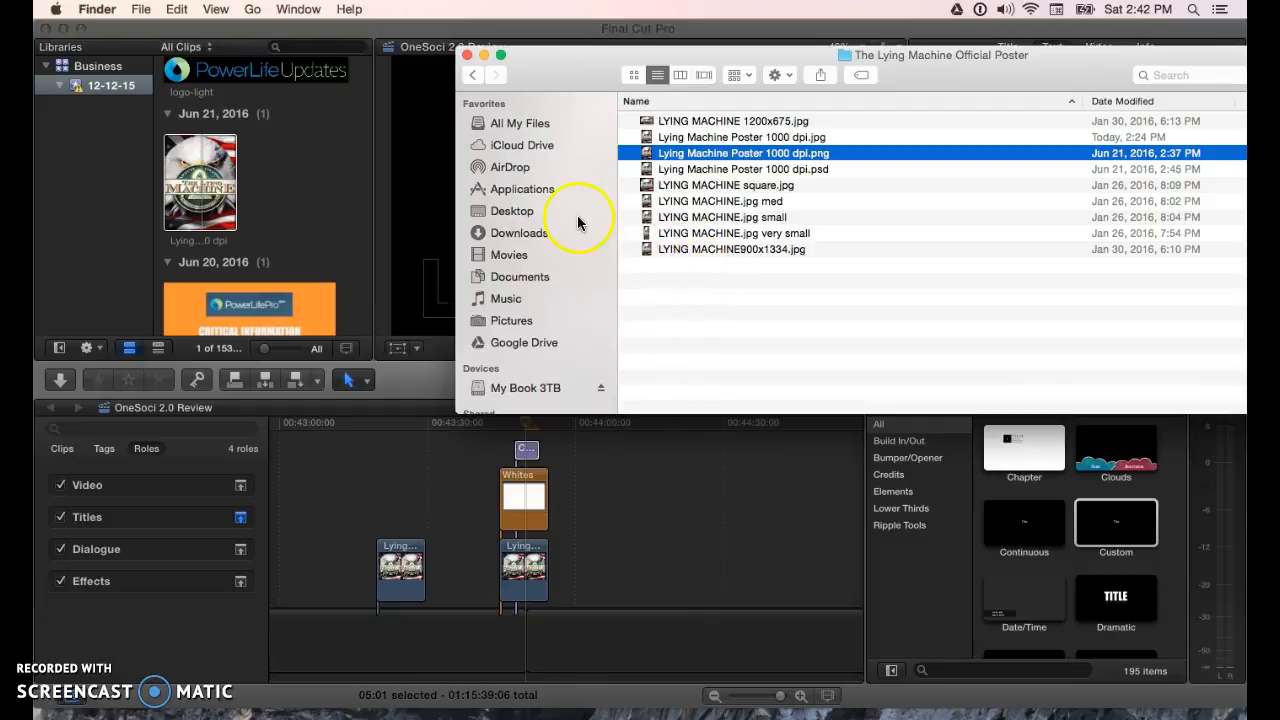
click(492, 278)
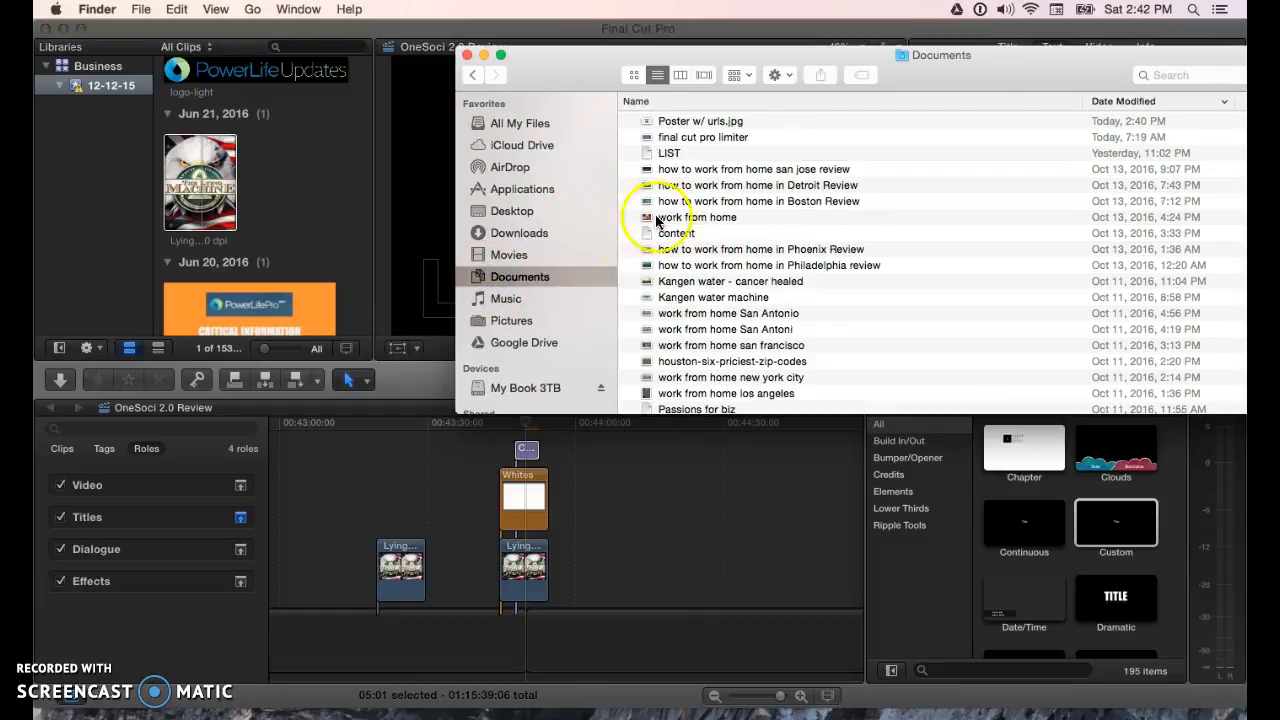
click(645, 125)
key(space)
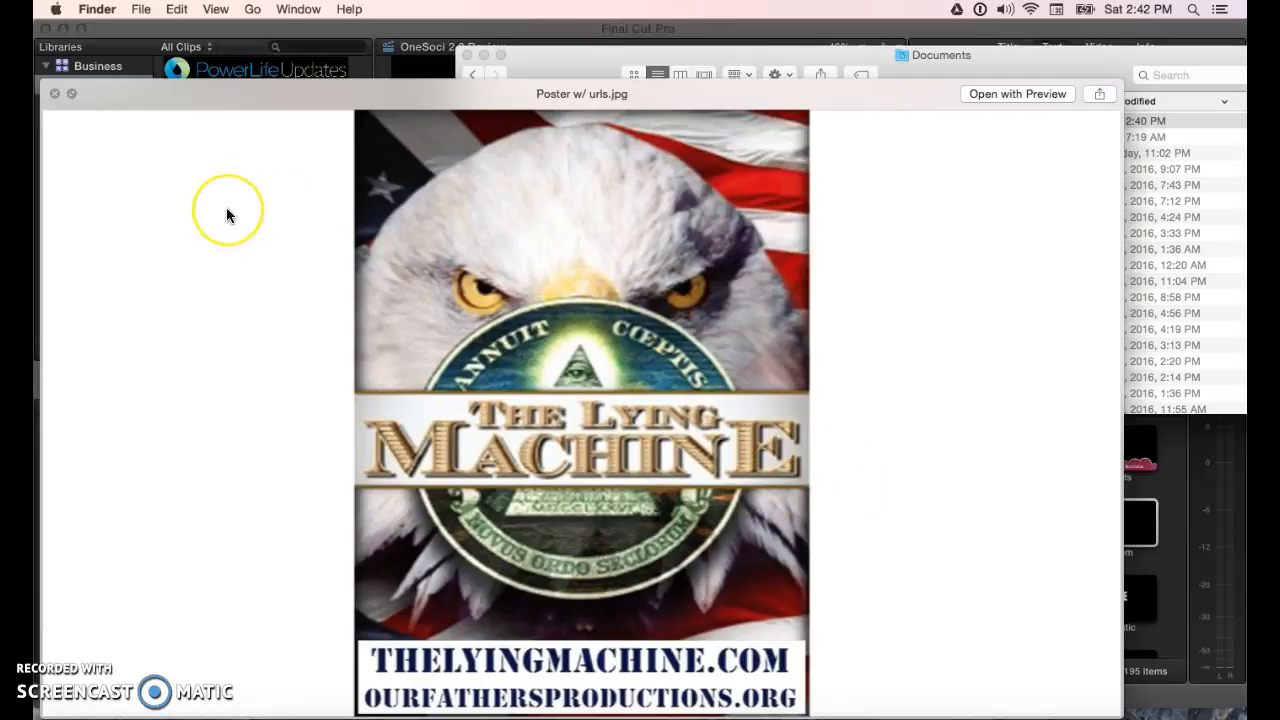
key(space)
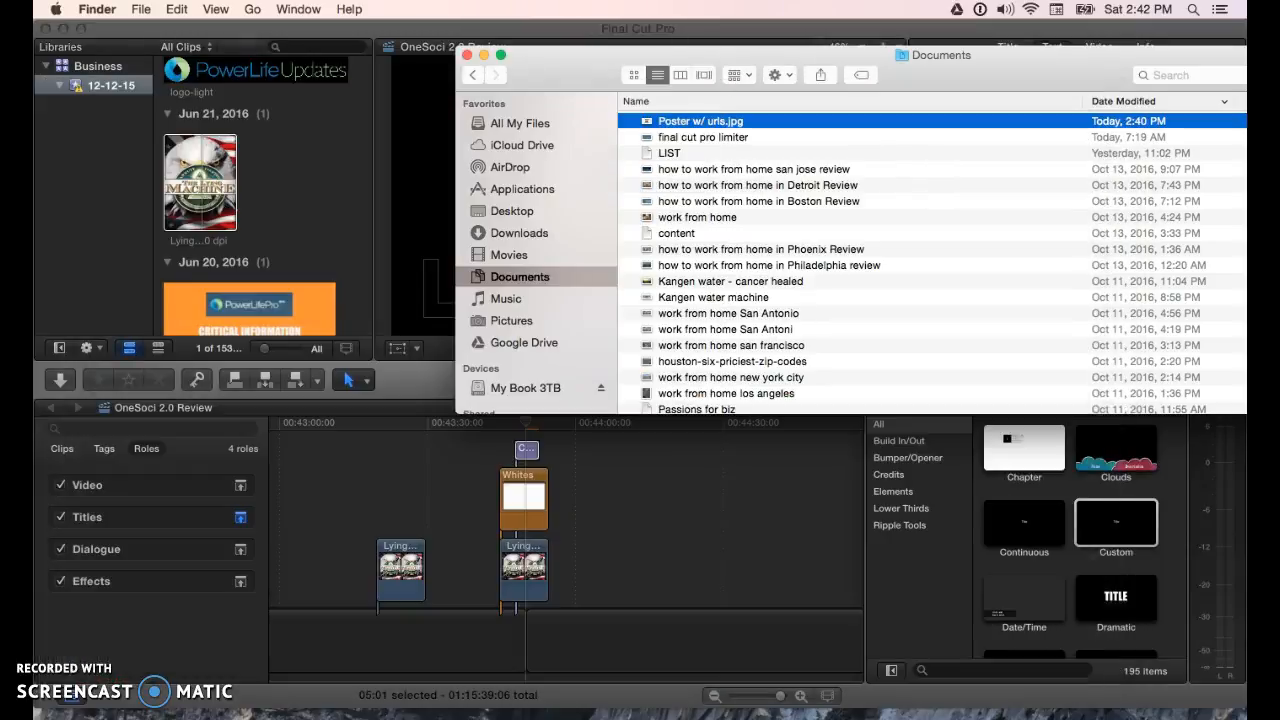